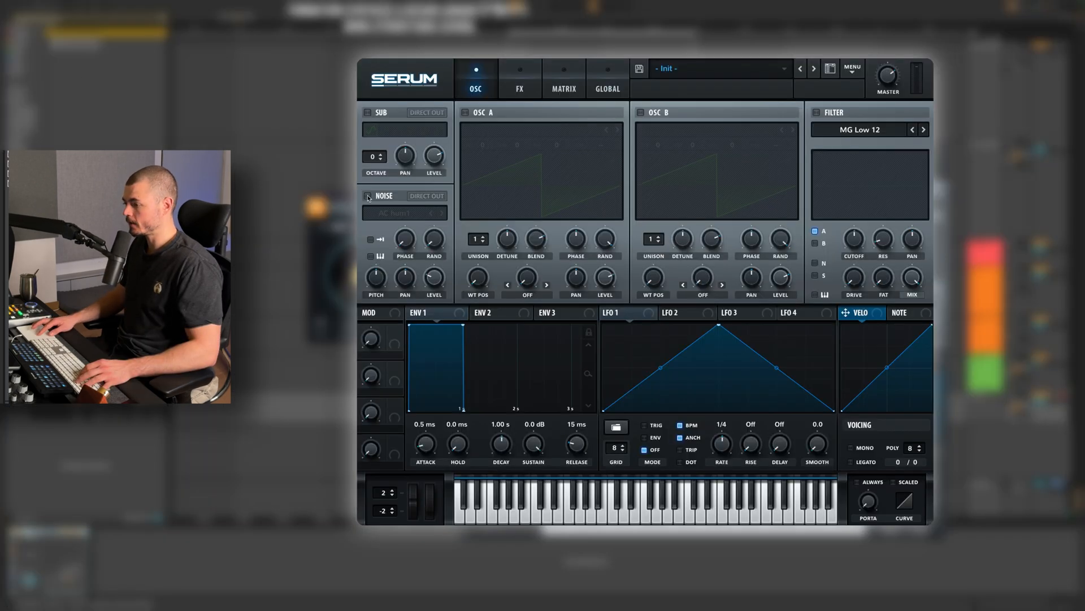
Load BrightWhite into the noise oscillator and shape envelope 1 with a 949 ms decay and -43.7 dB sustain.
click(391, 214)
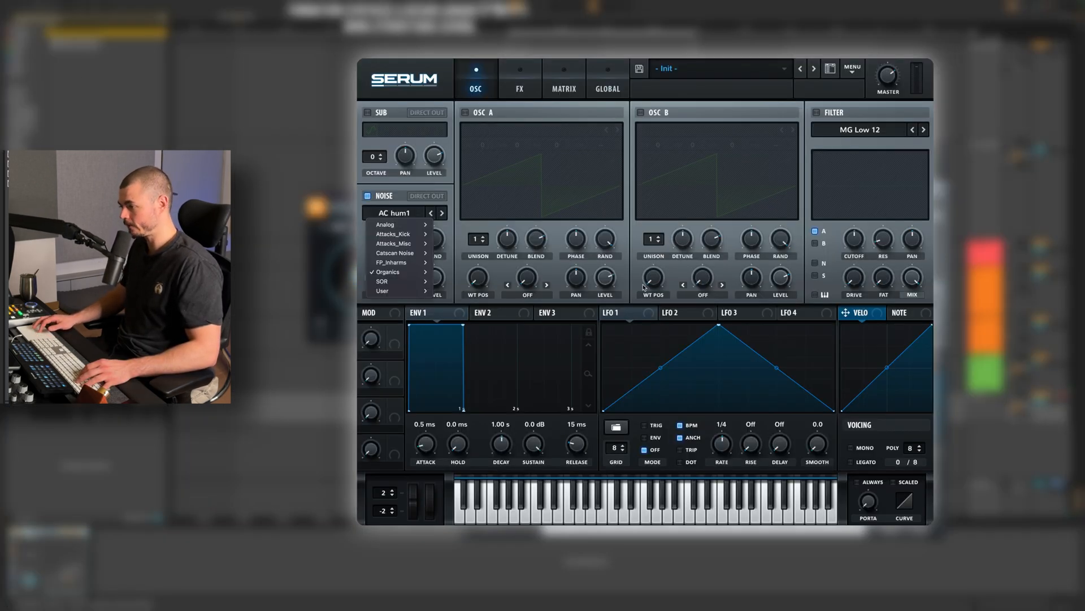
mouse_move(395, 225)
click(452, 262)
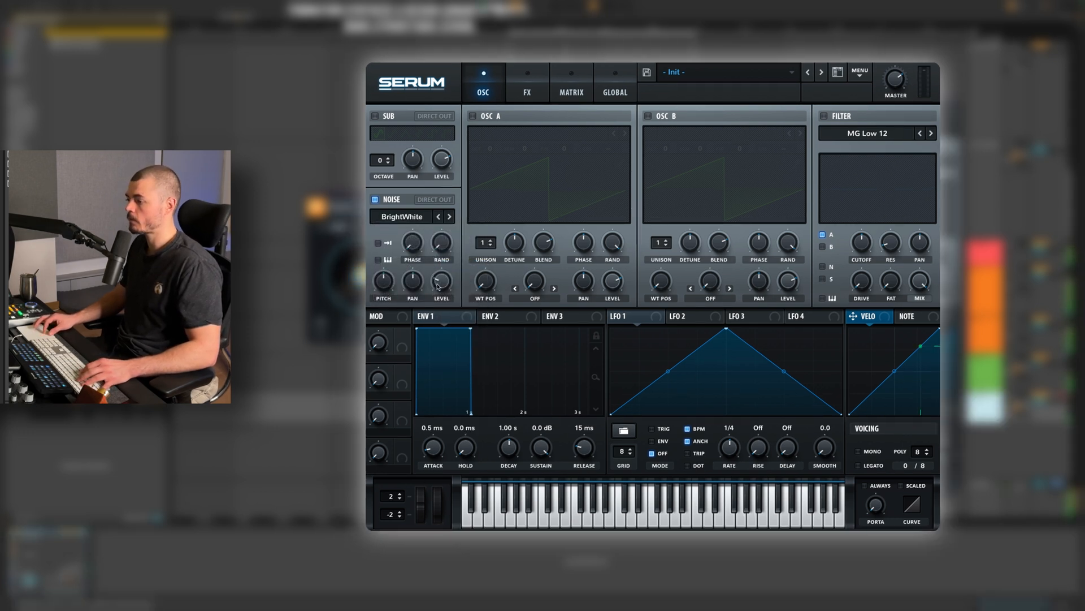
mouse_move(440, 277)
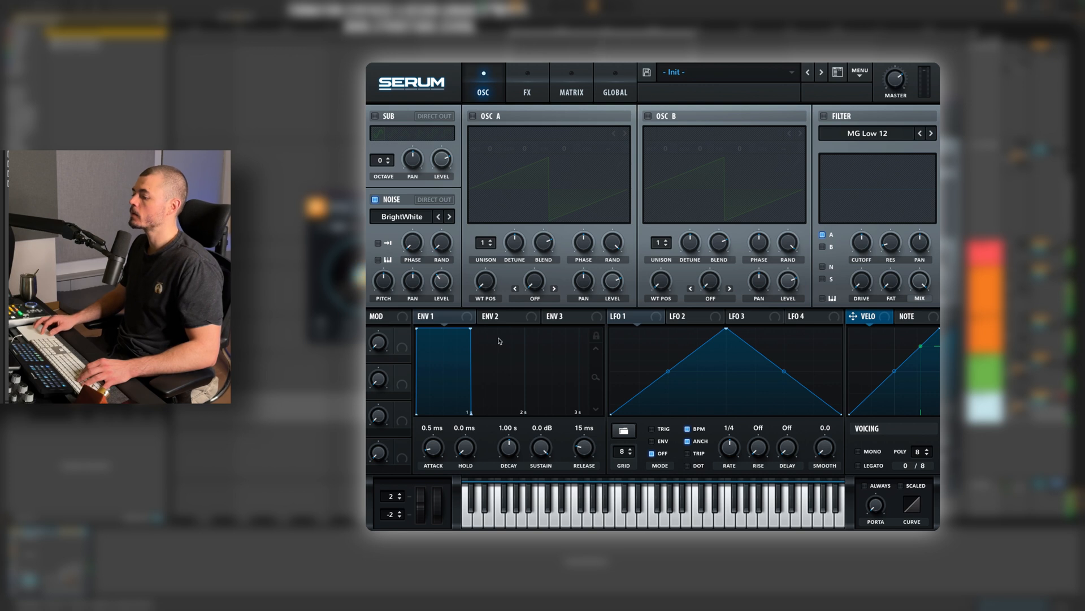
drag(469, 329, 468, 409)
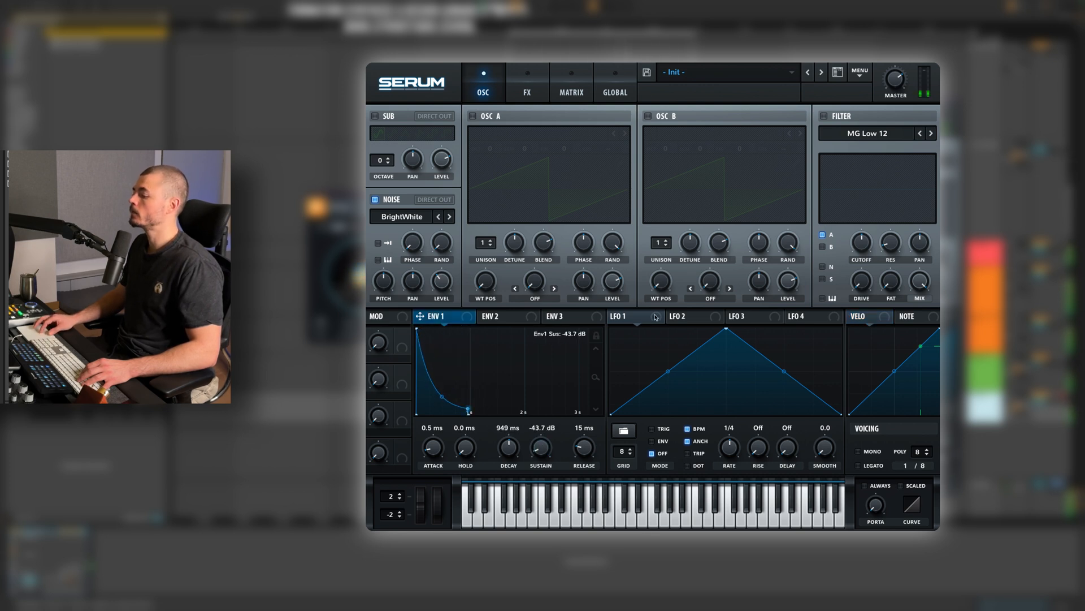
Draw three falling ramps of decreasing height in LFO 1 and assign it to the noise level in ENV mode at 9.6 Hz.
click(633, 319)
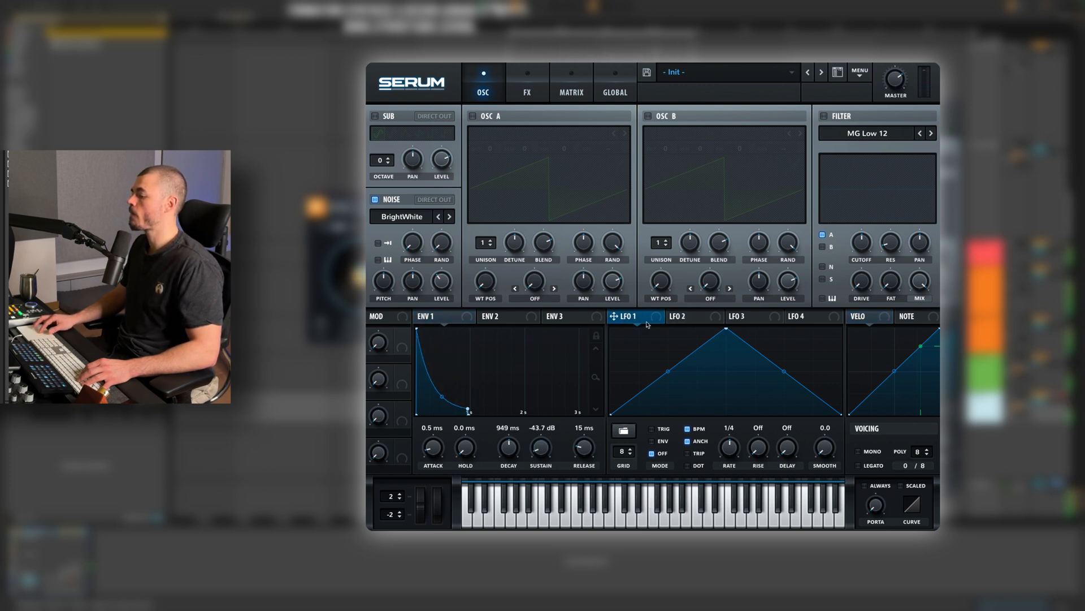
drag(610, 413, 611, 329)
double_click(641, 404)
drag(641, 404, 640, 430)
double_click(664, 344)
drag(665, 342, 632, 338)
double_click(686, 388)
drag(687, 388, 688, 413)
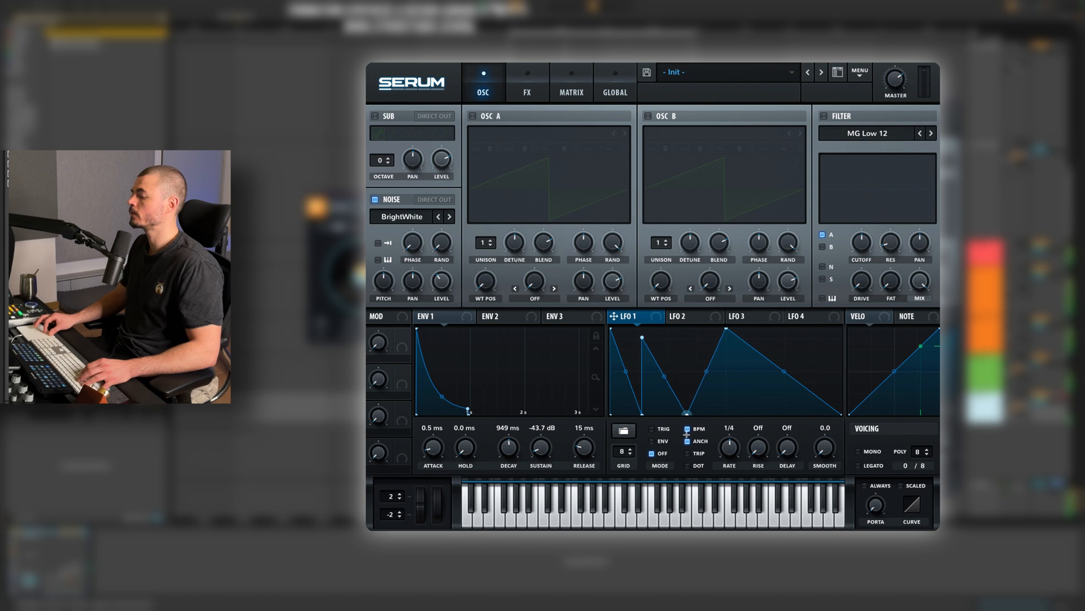
double_click(685, 364)
mouse_move(685, 364)
mouse_down()
mouse_move(648, 422)
mouse_move(681, 421)
mouse_move(673, 345)
mouse_up()
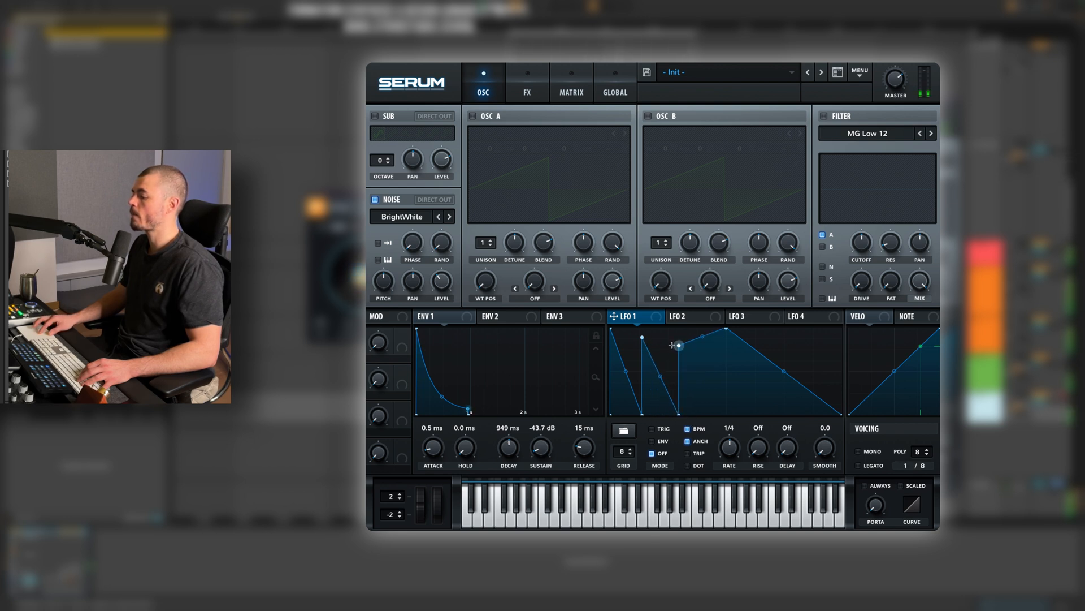
double_click(727, 331)
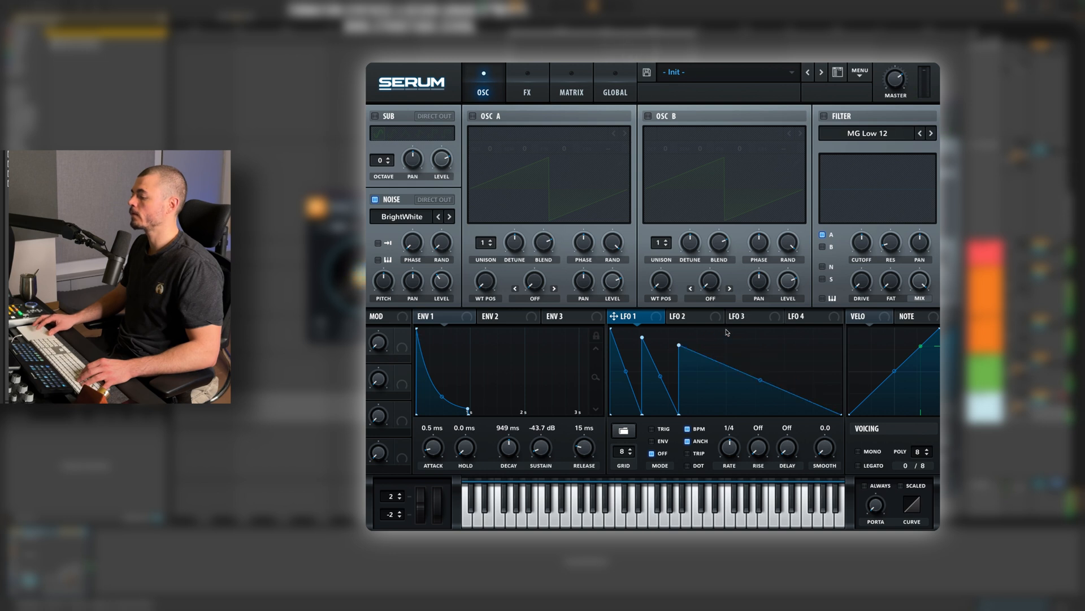
drag(627, 319, 442, 281)
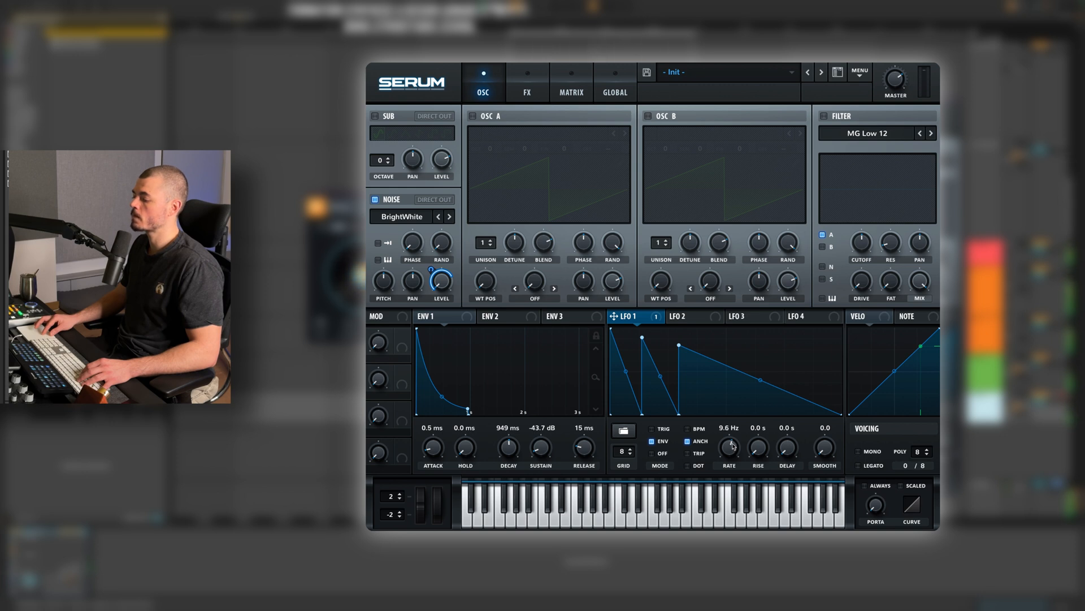
Enable the filter on the noise oscillator with the Band 12 type and adjust its cutoff.
click(861, 132)
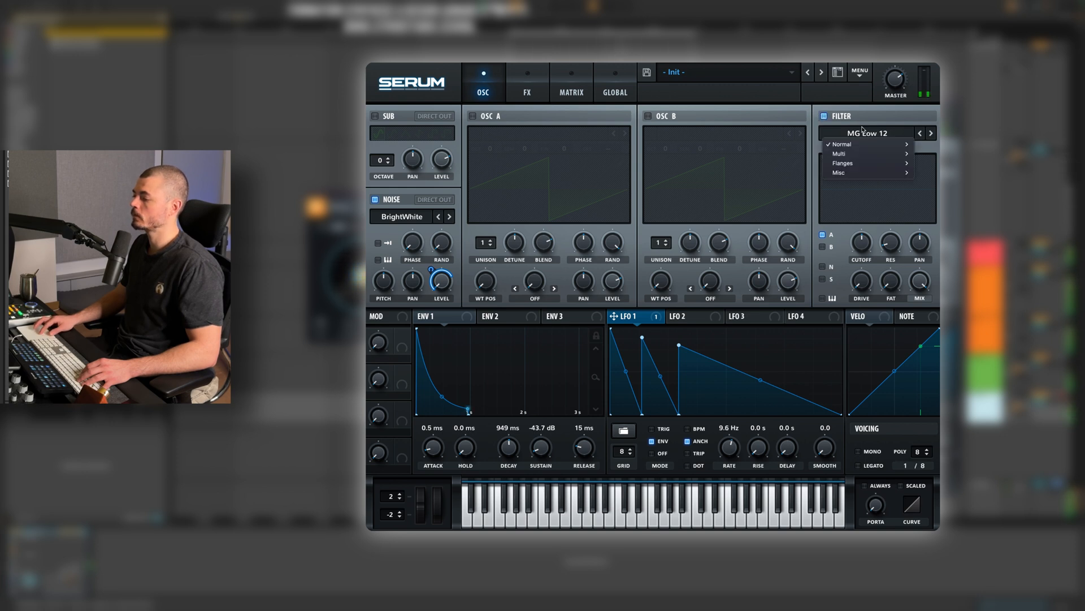
click(885, 91)
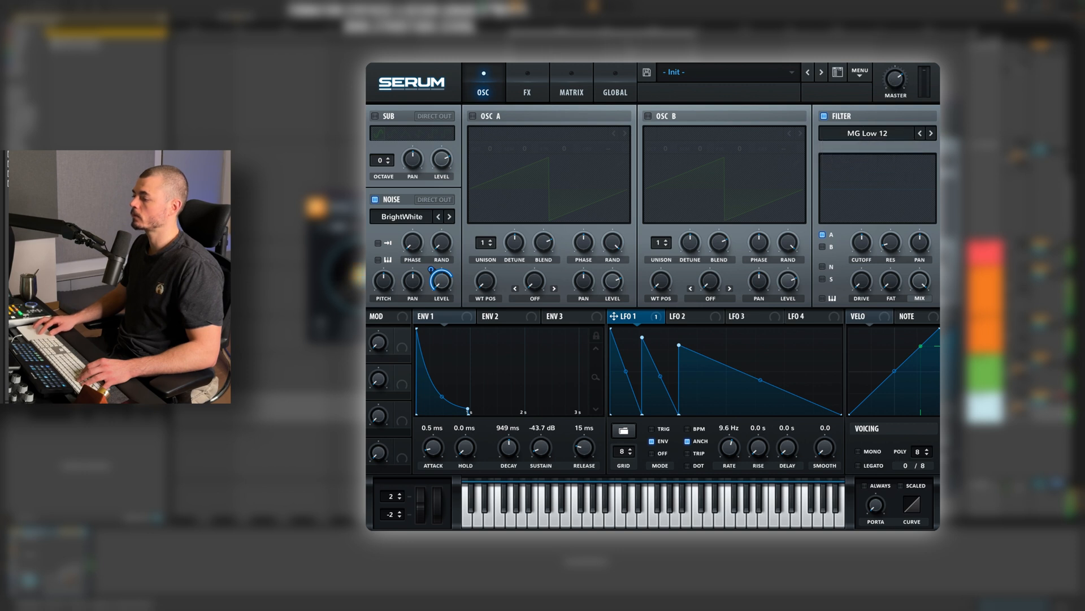
click(865, 133)
mouse_move(854, 145)
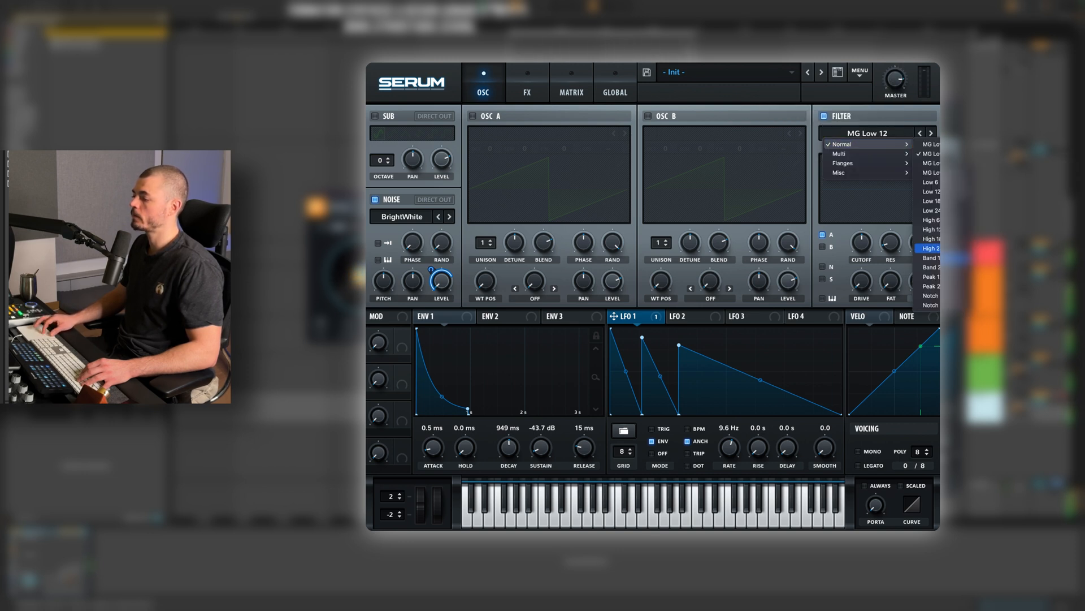
click(930, 267)
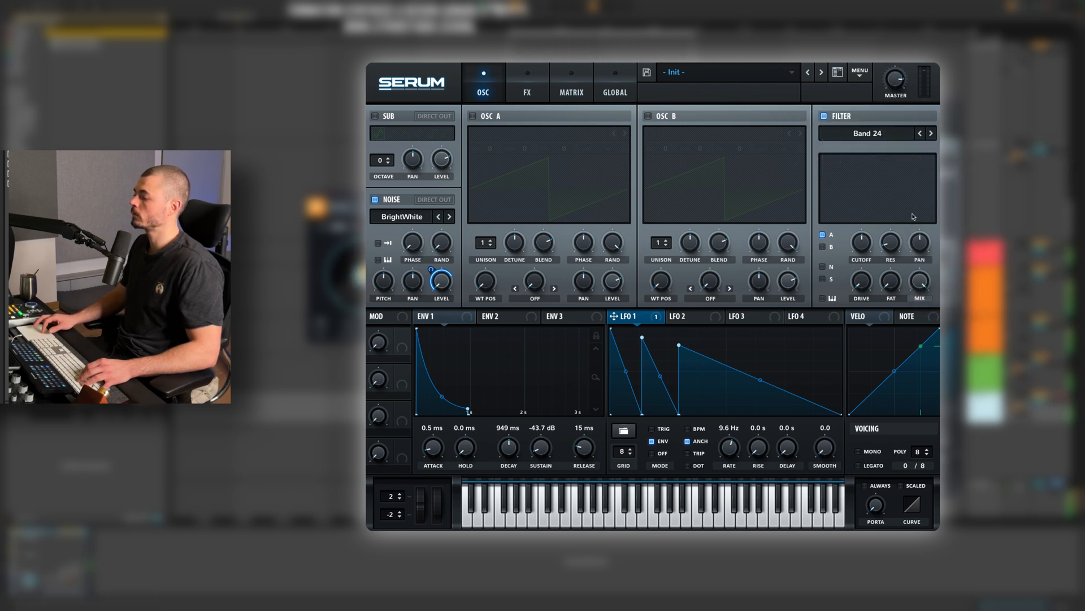
click(824, 267)
mouse_move(865, 244)
mouse_down()
mouse_move(865, 218)
mouse_move(864, 257)
mouse_up()
click(920, 134)
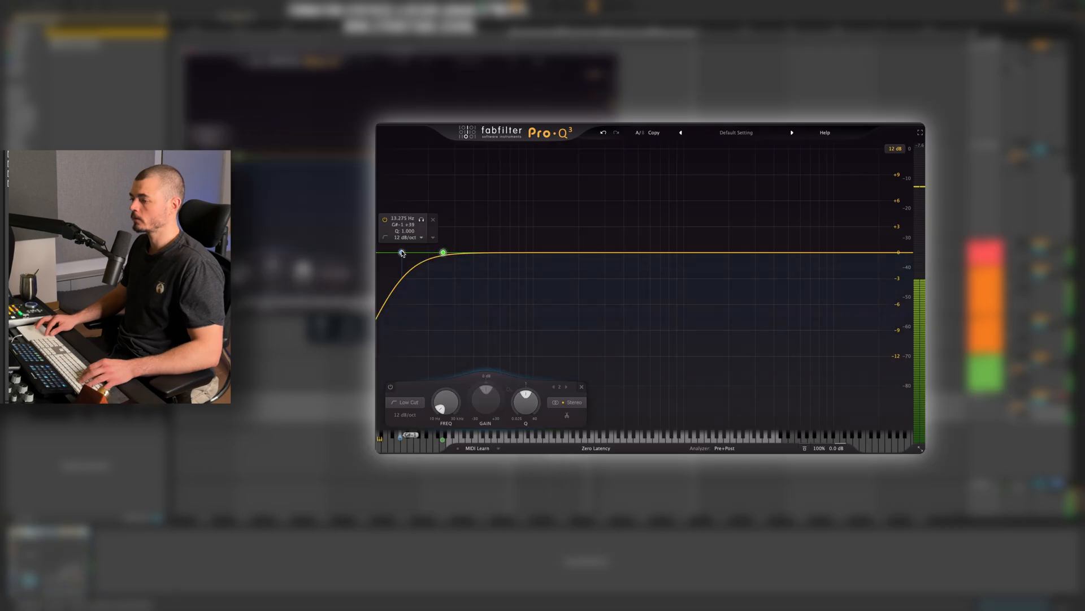
In the Pro-Q 3 equalizer, add a 24 dB/oct low cut at about 393 Hz and boost the high end.
drag(400, 251, 622, 263)
alt+shift+click(629, 242)
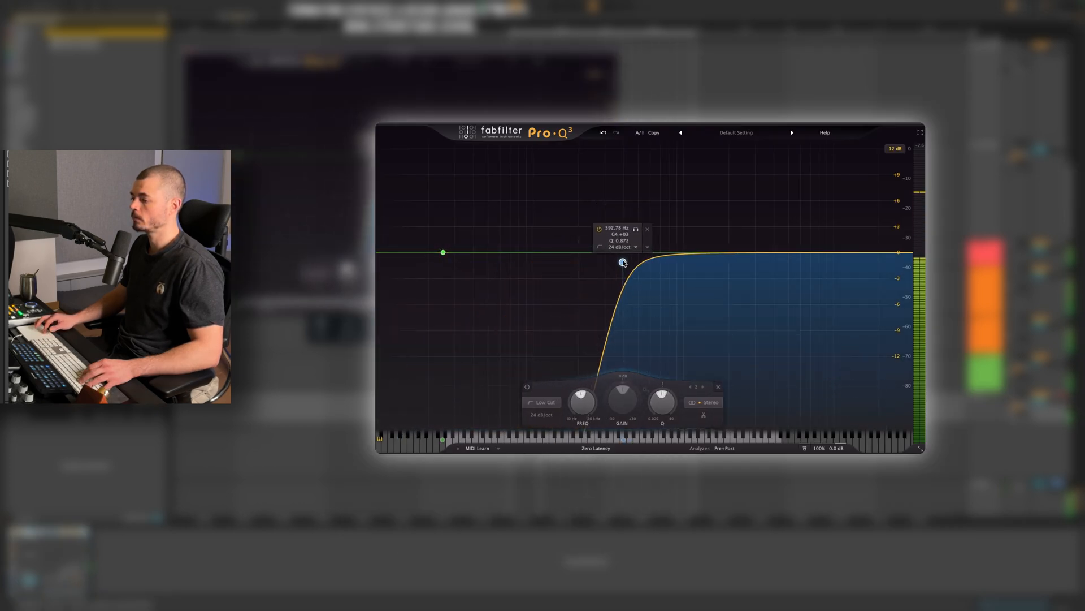
click(857, 252)
drag(857, 253, 847, 216)
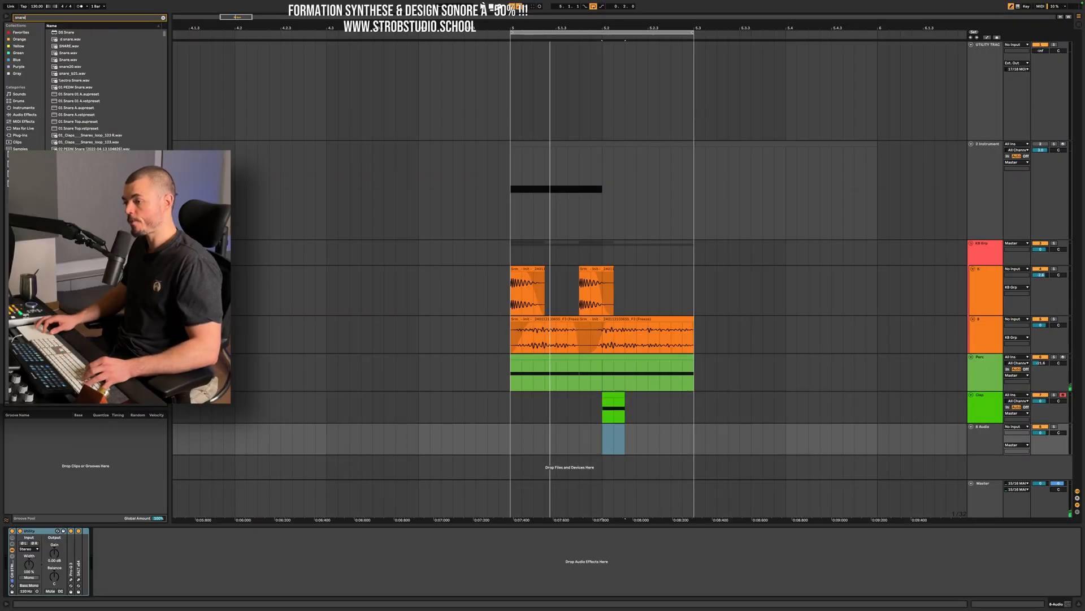
Audition the snare samples and place AND_Ghost_Snare_28 - 4A on the empty audio track, aligned with the clap clip.
scroll(99, 136, down, 10)
scroll(99, 135, down, 10)
click(99, 133)
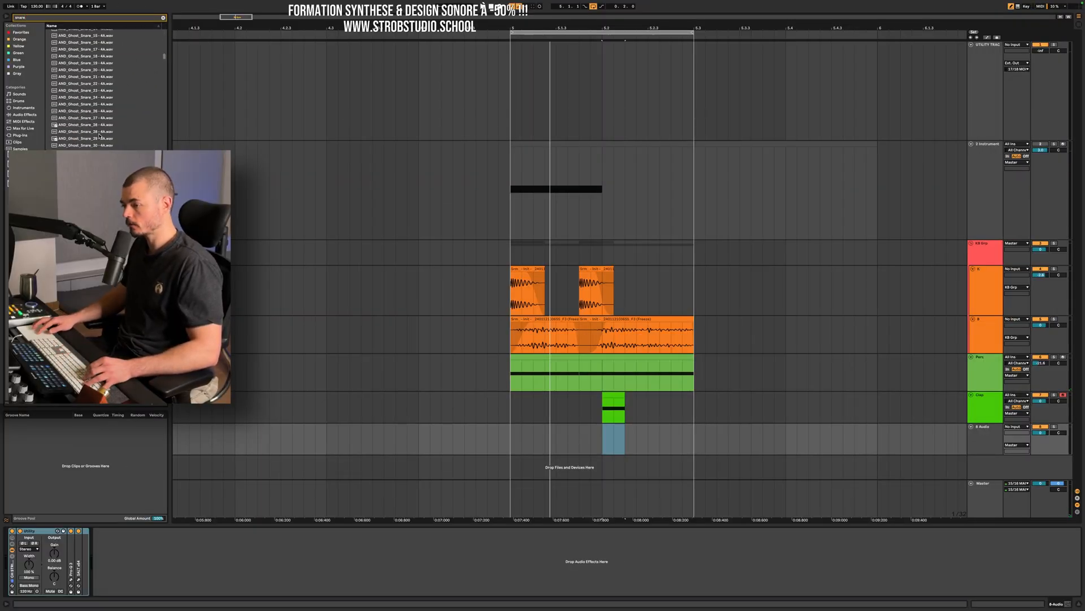
key(Down)
key(Down)
drag(93, 132, 608, 440)
Shorten the ghost snare clip with a long fade-out and transpose it down 10 semitones.
scroll(610, 389, up, 8)
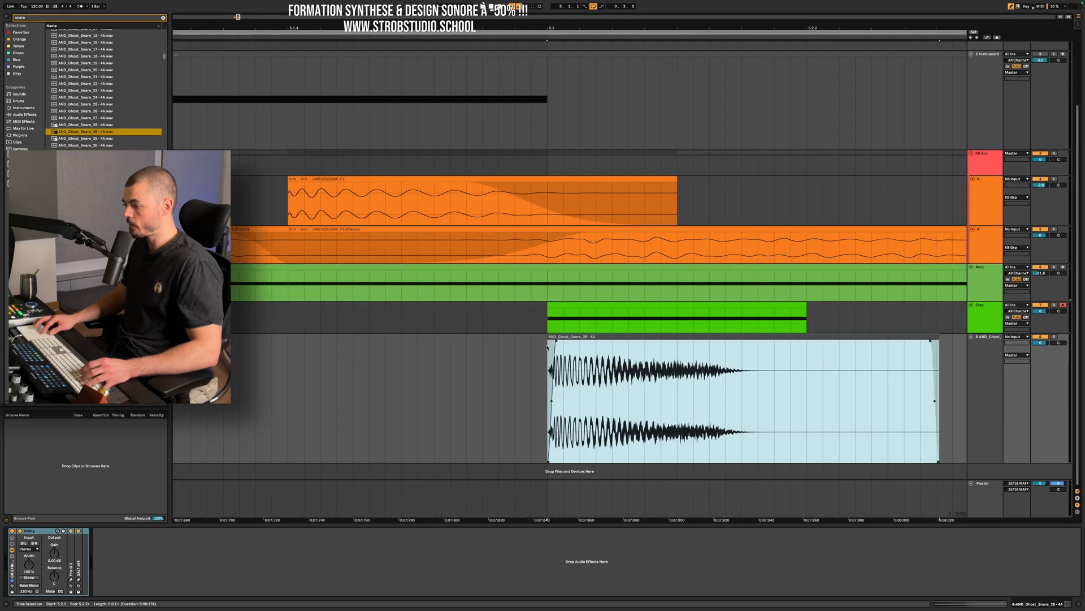
drag(935, 337, 546, 345)
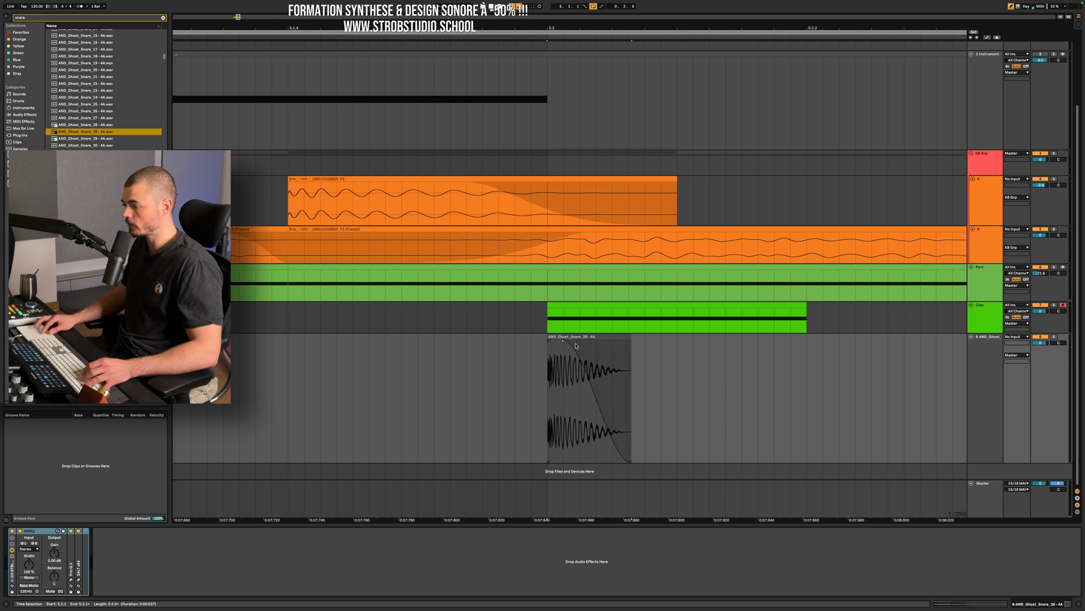
double_click(575, 348)
mouse_move(56, 540)
mouse_down()
mouse_move(57, 571)
mouse_move(56, 559)
mouse_up()
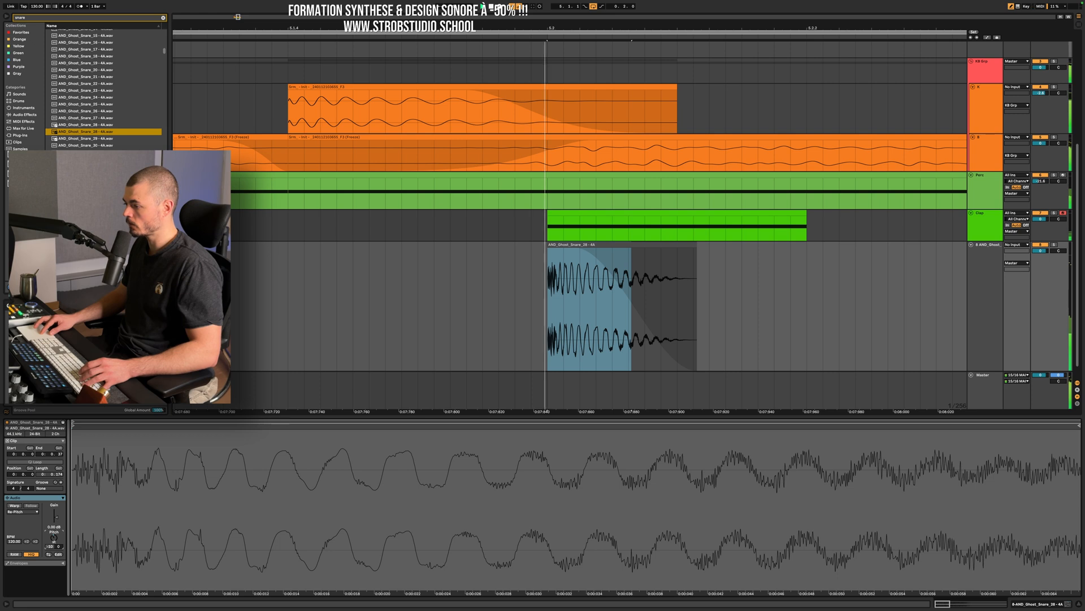
click(979, 273)
drag(577, 250, 569, 250)
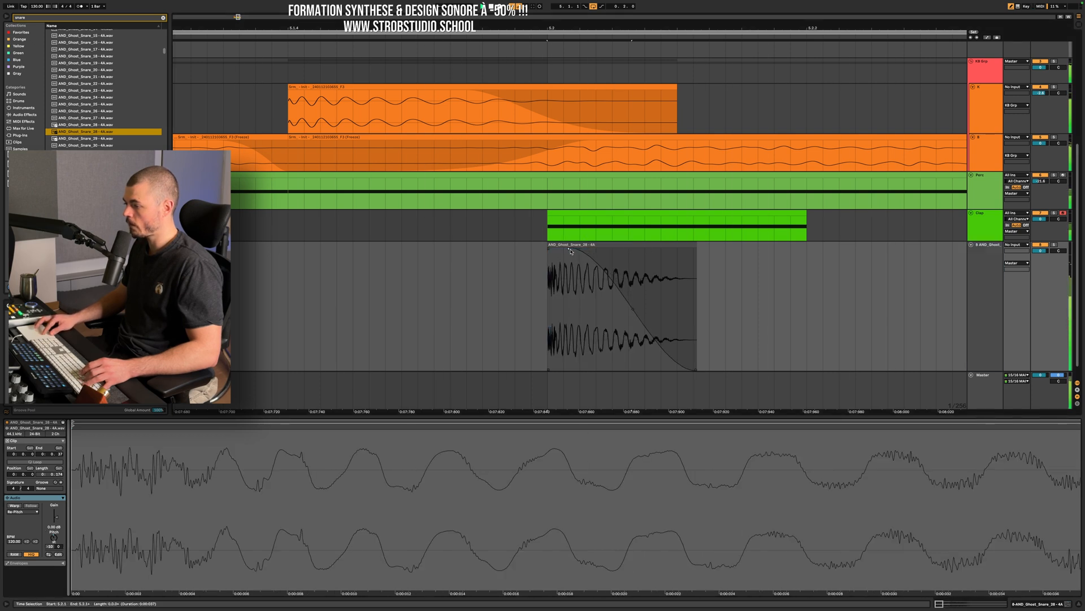
Solo the Clap and ghost snare tracks and load the Spiff plugin on the ghost snare track.
click(983, 270)
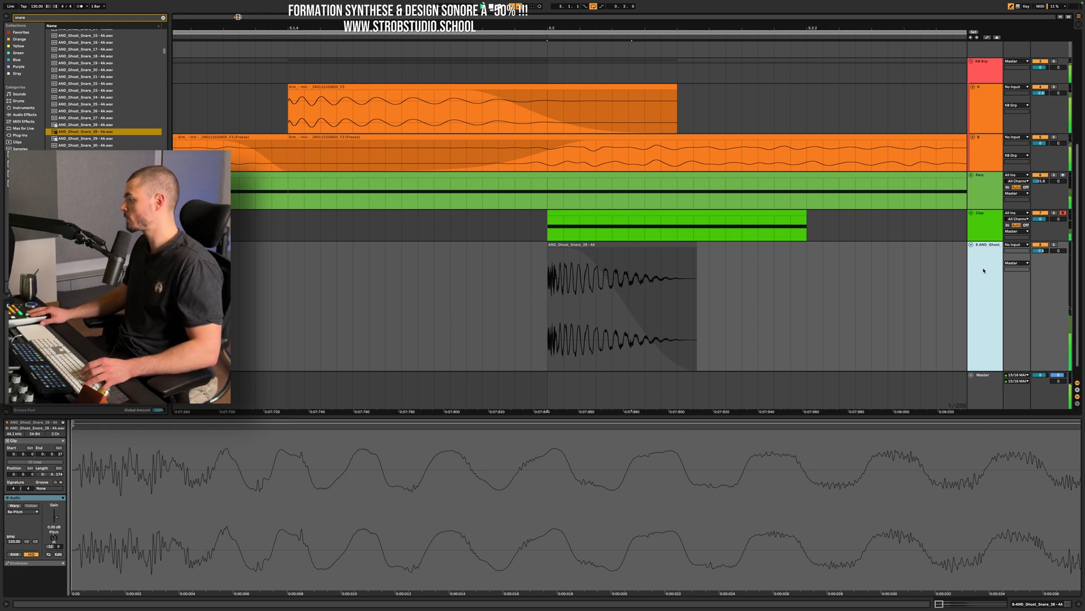
click(1054, 213)
click(986, 279)
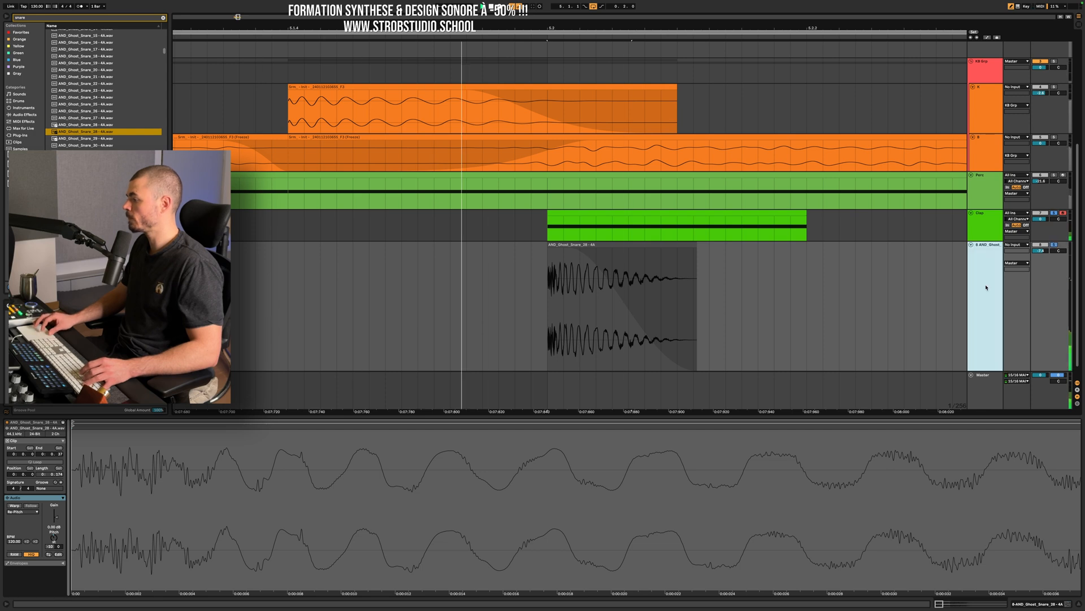
key(super+f)
text(spiff au)
key(Down)
key(Return)
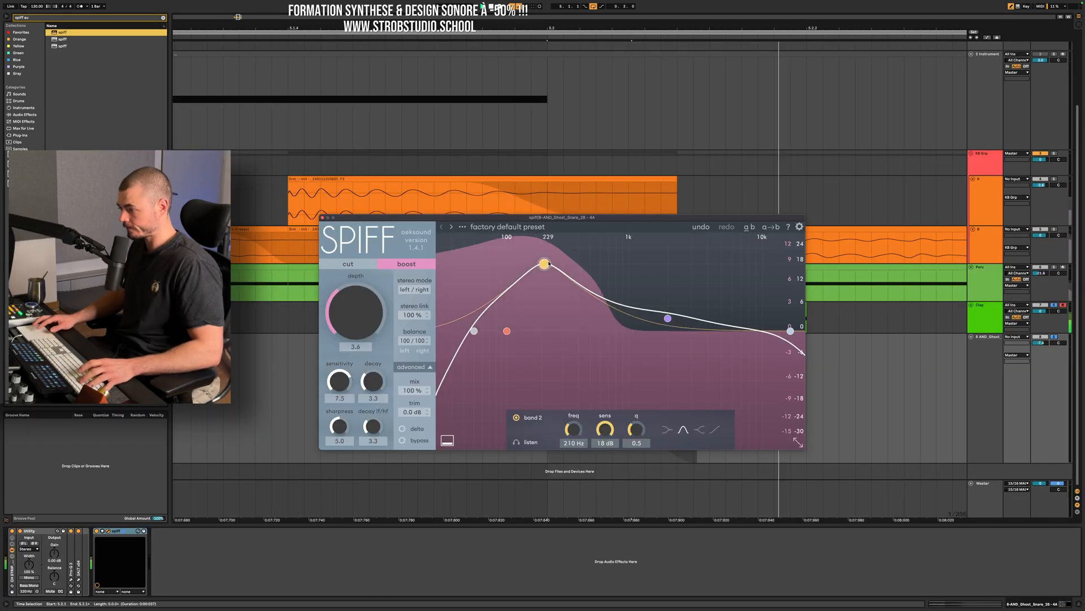
Shape Spiff's boost curve with the low cut at 132 Hz, band 2 at 191 Hz and the high cut at 901 Hz.
drag(502, 332, 521, 331)
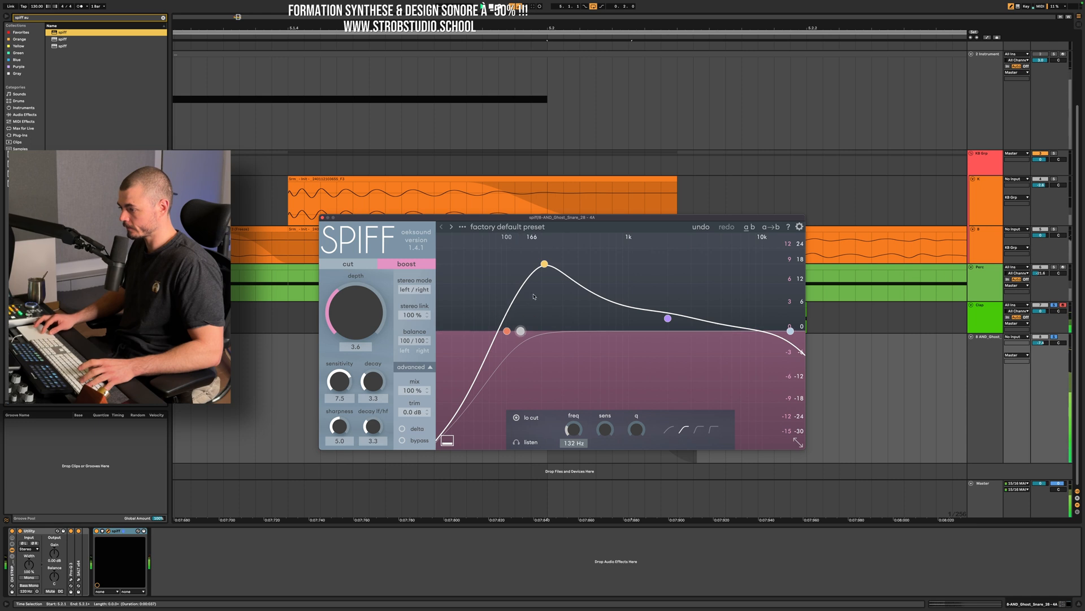
drag(545, 263, 539, 264)
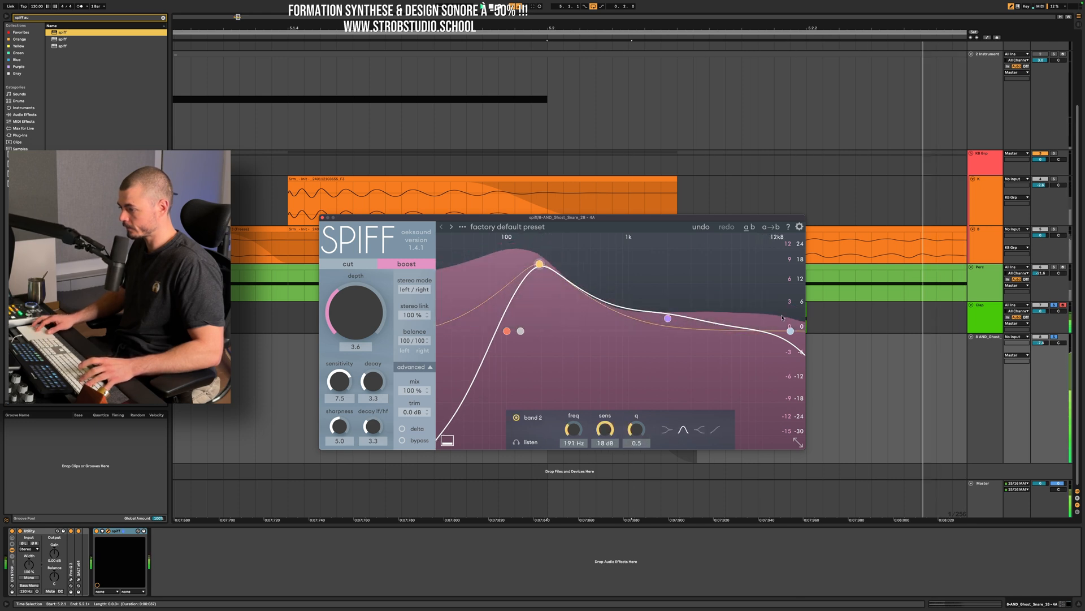
drag(790, 331, 623, 331)
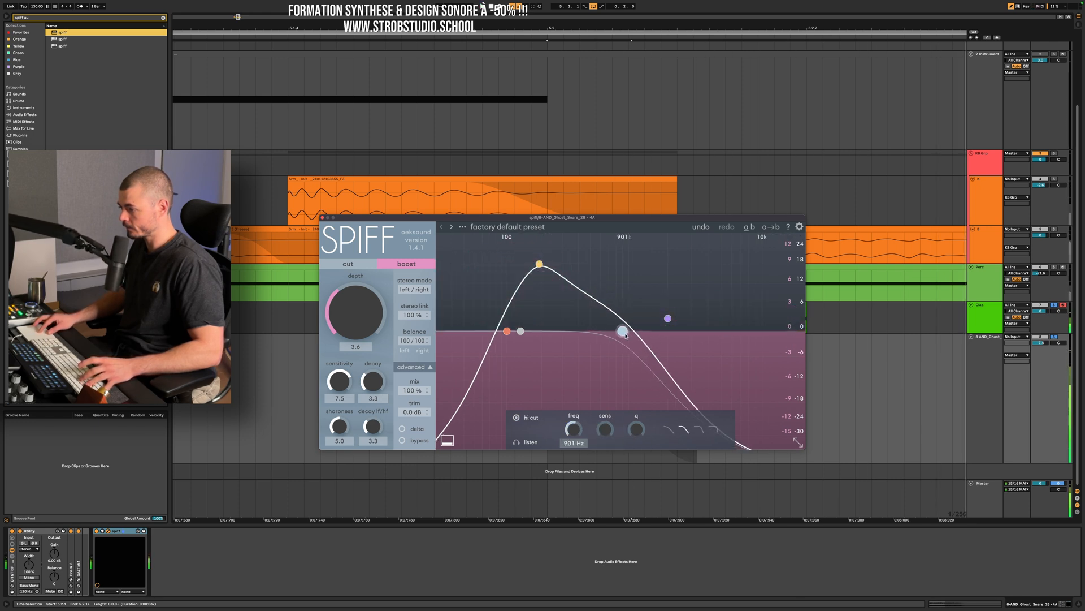
click(322, 217)
Group the Clap and ghost snare tracks as CLAP and colour the grouped tracks teal.
scroll(787, 422, down, 3)
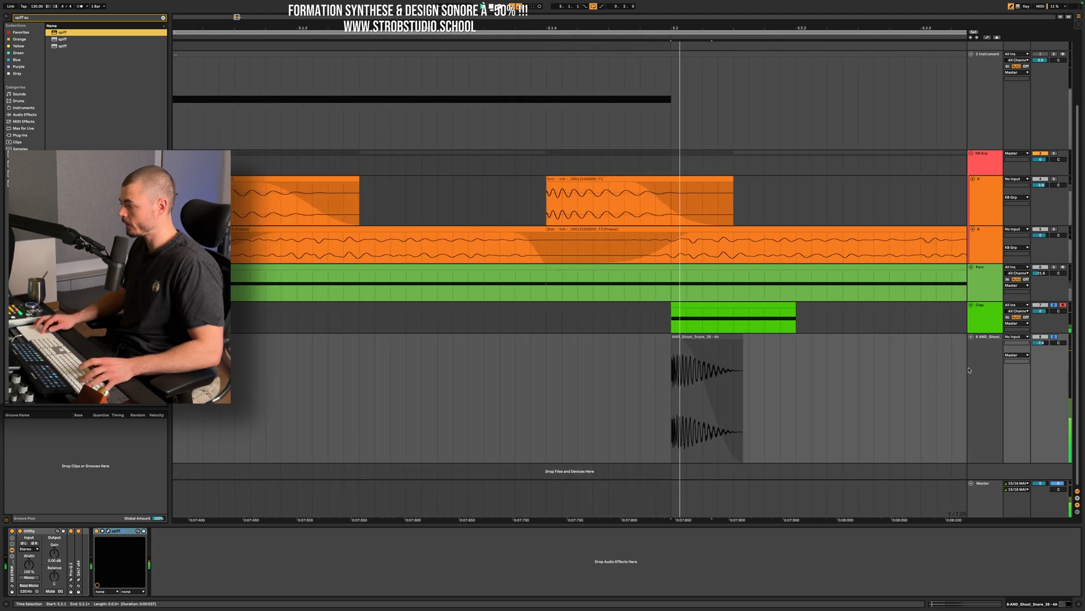
click(985, 318)
shift+click(986, 368)
key(super+g)
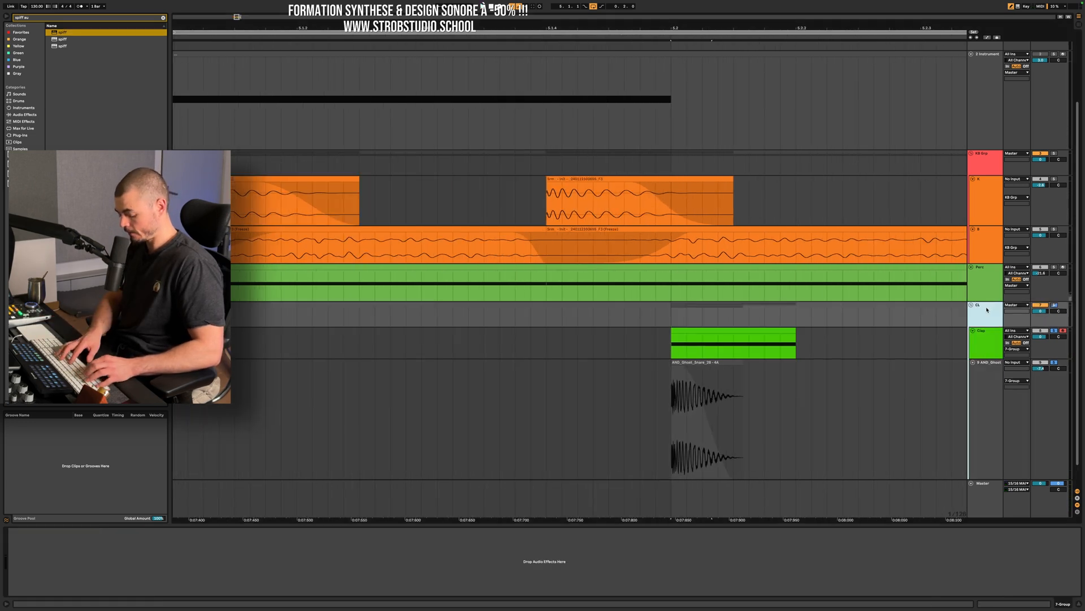
key(Return)
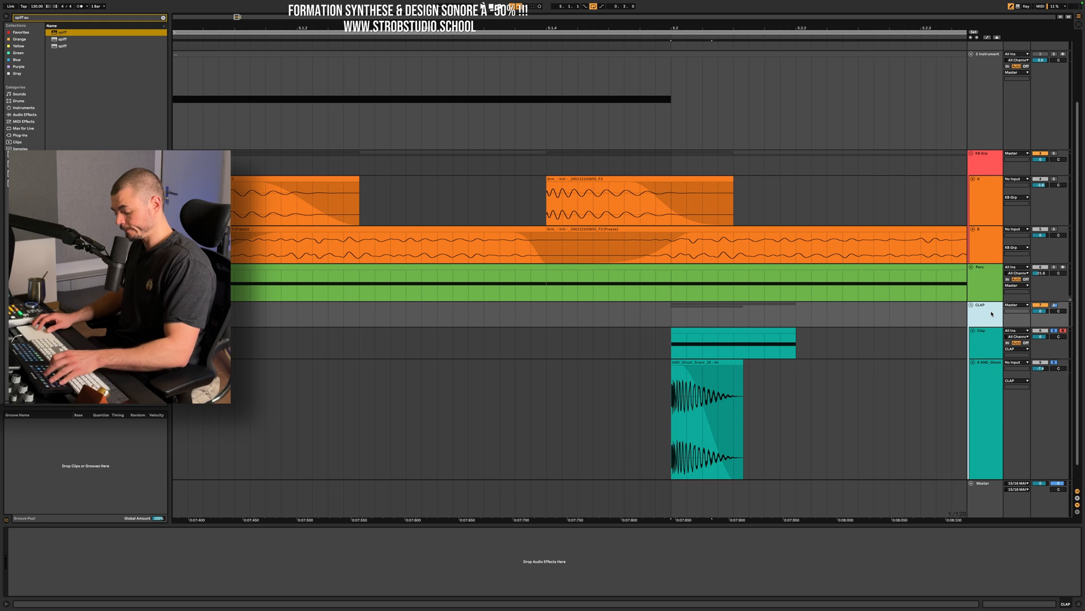
Load the Newfangled Saturate plugin on the CLAP group.
key(super+f)
text(Newfangled Saturate au)
key(Down)
key(Return)
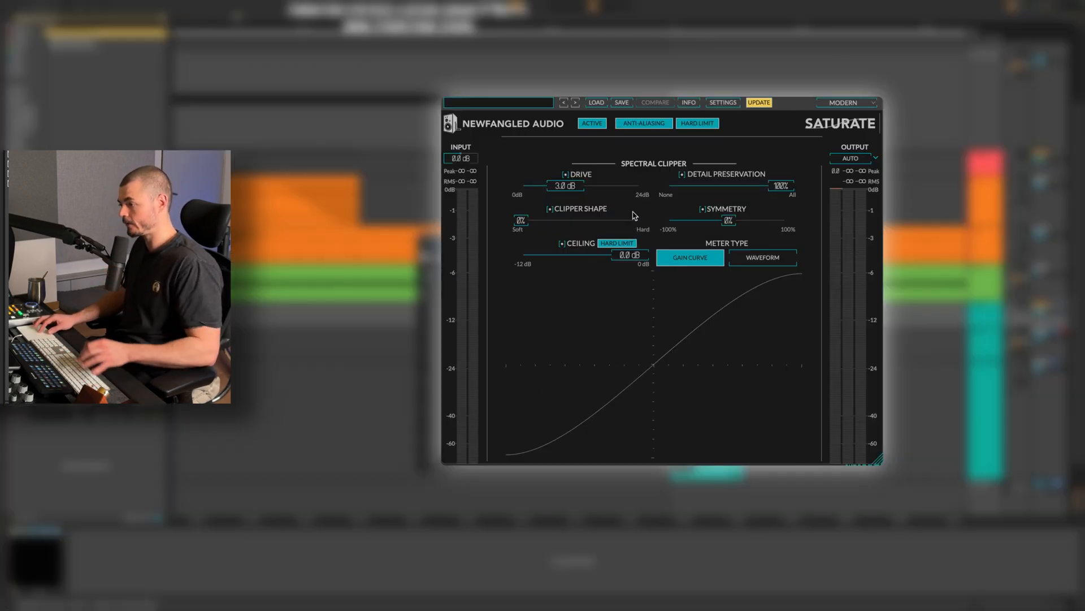
Set Saturate's clipper shape to 75% and adjust the drive while playing the loop.
drag(521, 221, 628, 220)
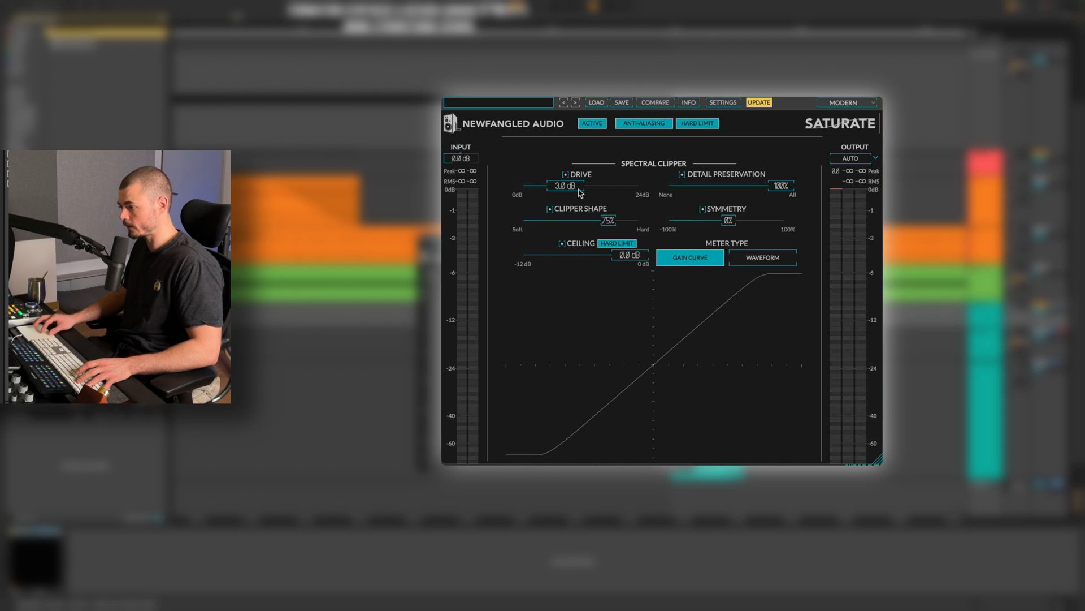
drag(577, 193, 582, 193)
key(space)
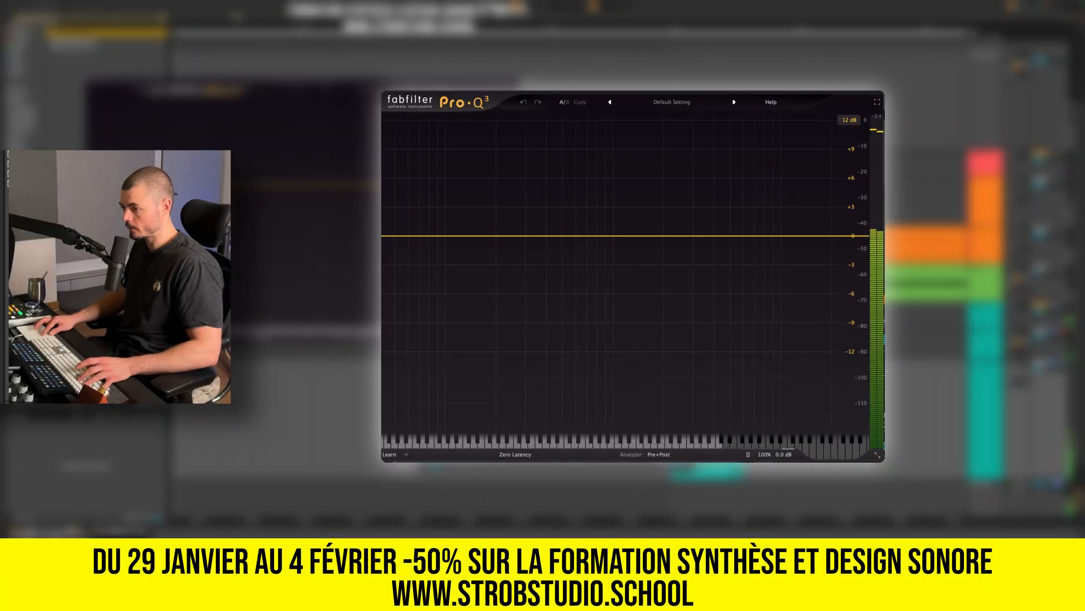
Add an 18 dB/oct low cut at about 140 Hz in the CLAP group's Pro-Q 3 equalizer.
click(396, 236)
drag(396, 236, 471, 249)
alt+shift+click(515, 239)
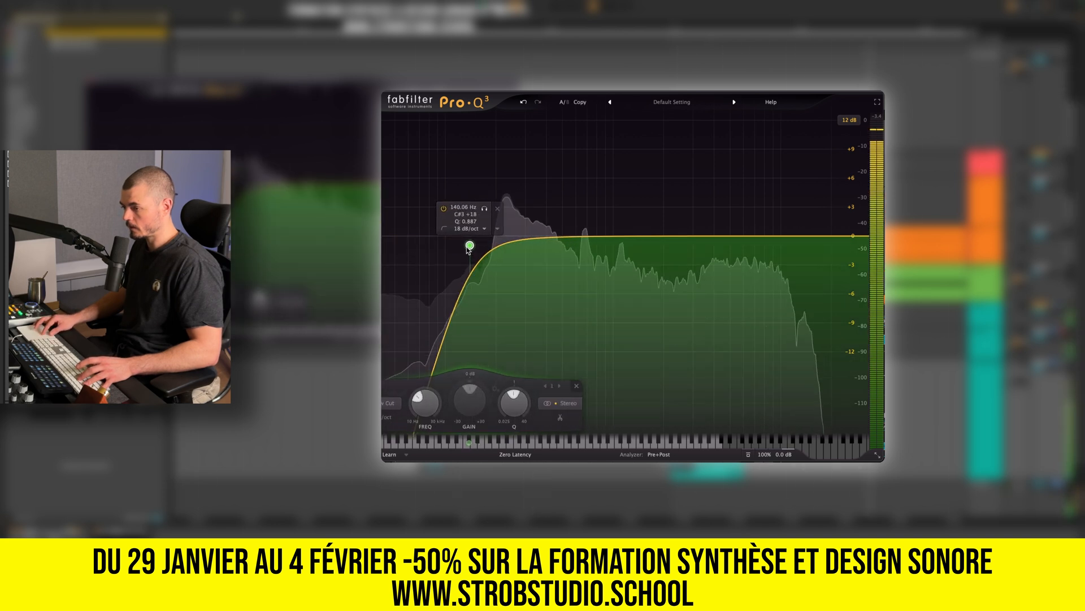
Carve a deep dip in the group's low mids and boost about 229 Hz by 3.3 dB with a bell.
drag(543, 237, 575, 340)
mouse_move(497, 236)
mouse_down()
mouse_move(505, 193)
mouse_move(505, 230)
mouse_up()
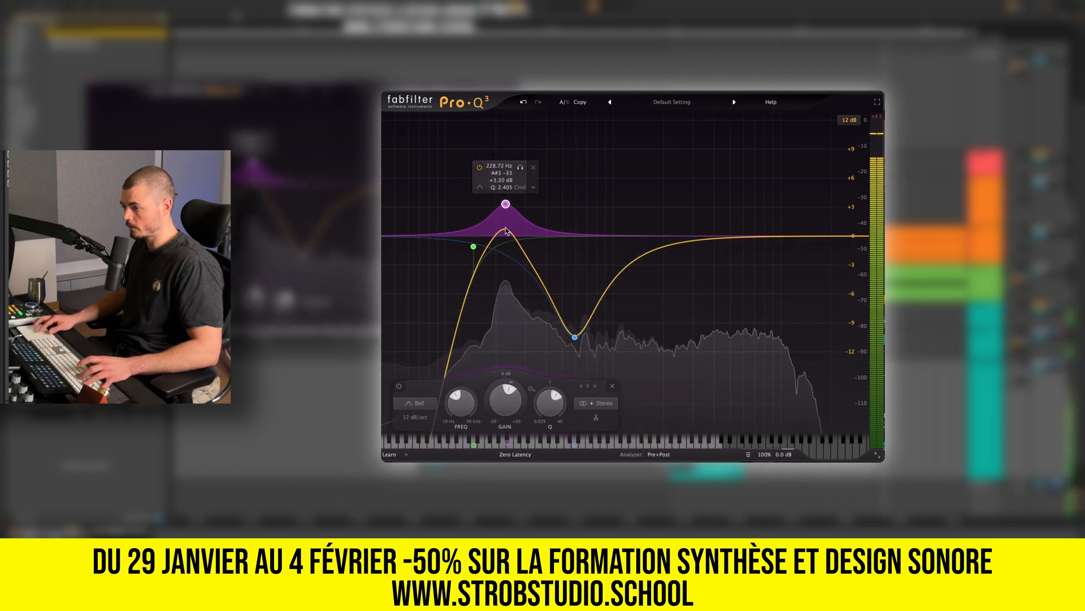
Add a bell dip of about 10.2 dB near 1.47 kHz, move the bell boost to about 273 Hz, and raise the low cut slightly.
drag(674, 245, 640, 334)
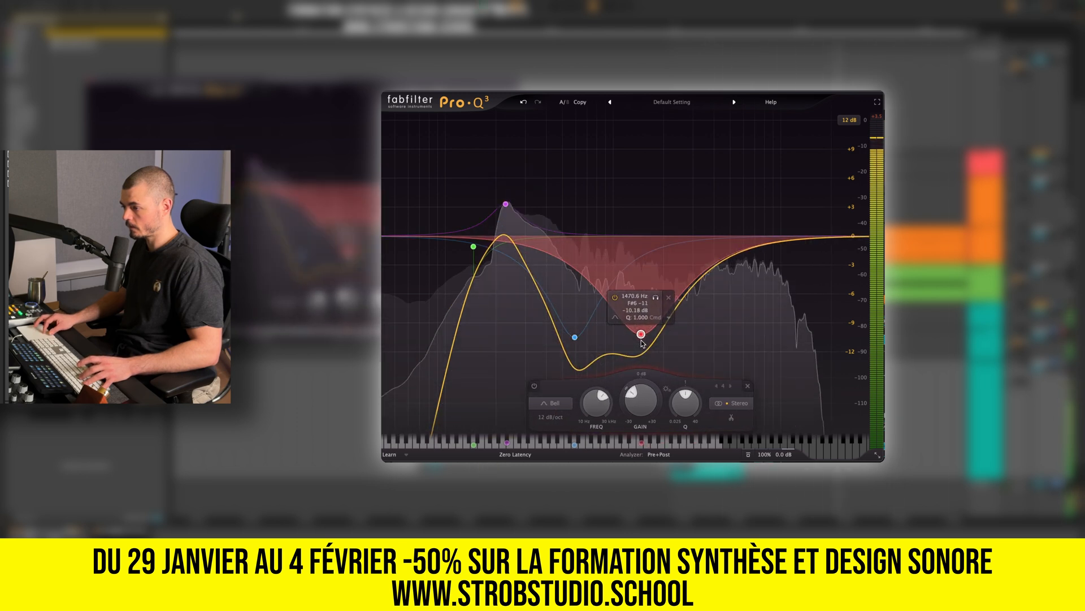
click(505, 204)
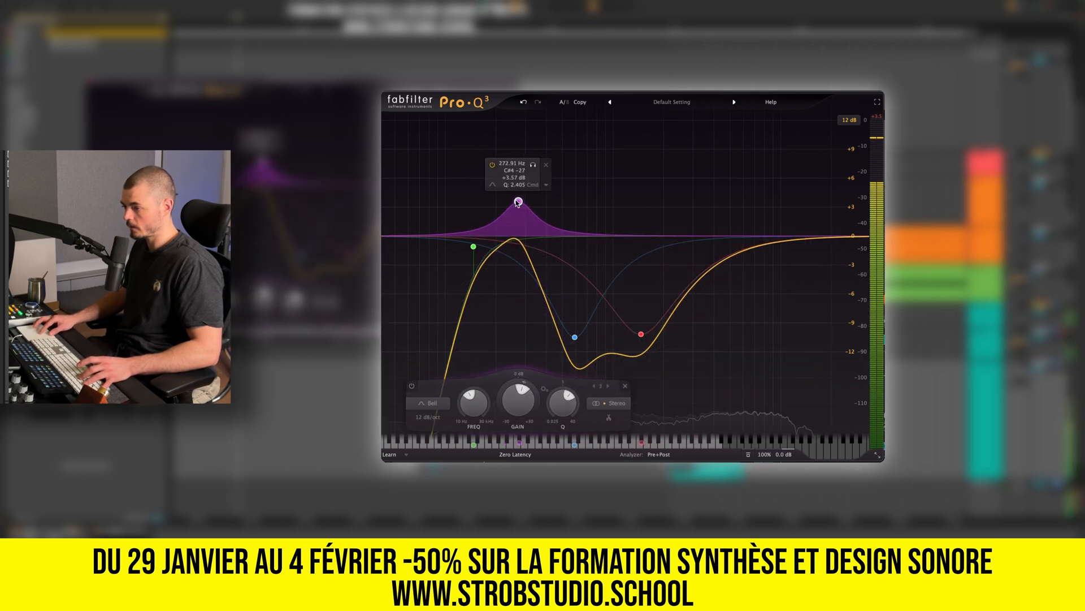
drag(473, 244, 484, 251)
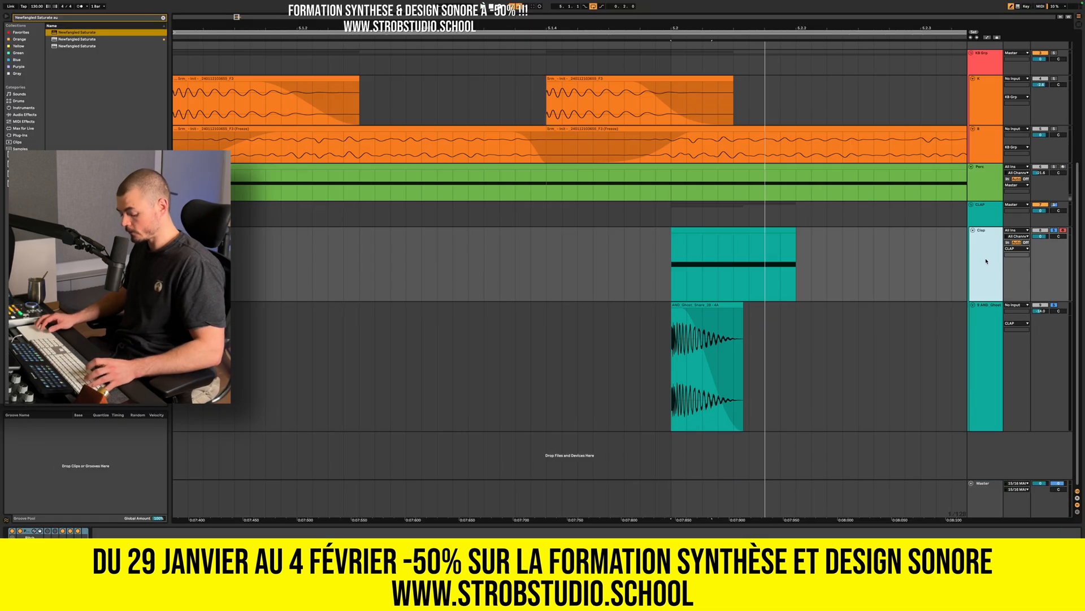
Duplicate the Clap track inside the CLAP group, pan the copy left, and play the loop with the copy soloed.
key(ctrl+d)
drag(1058, 311, 1058, 362)
key(s)
key(space)
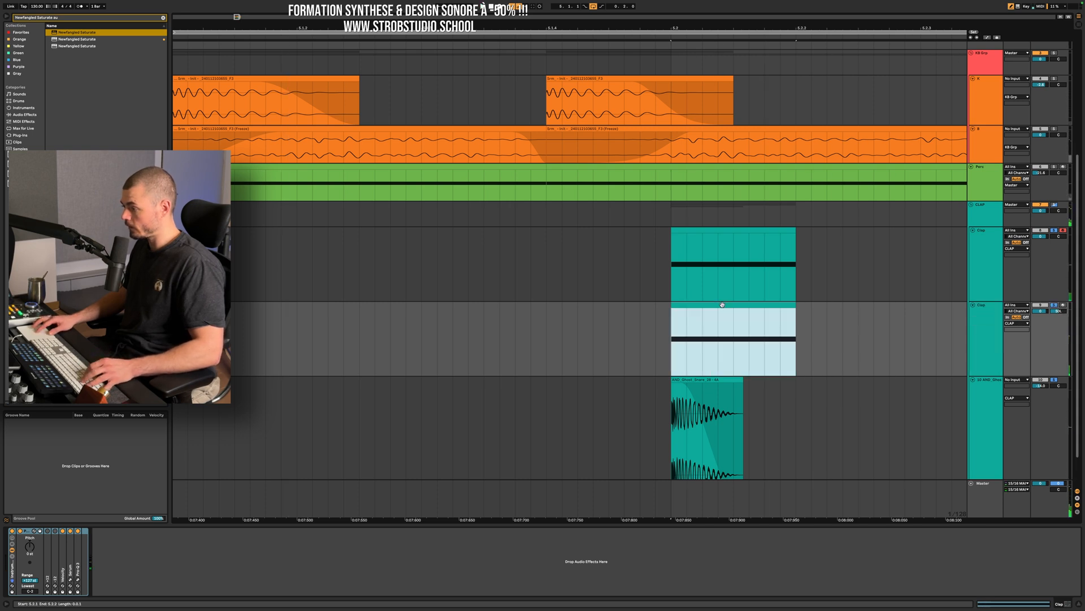
Start the F3 note in the copied Clap clip slightly later.
double_click(735, 344)
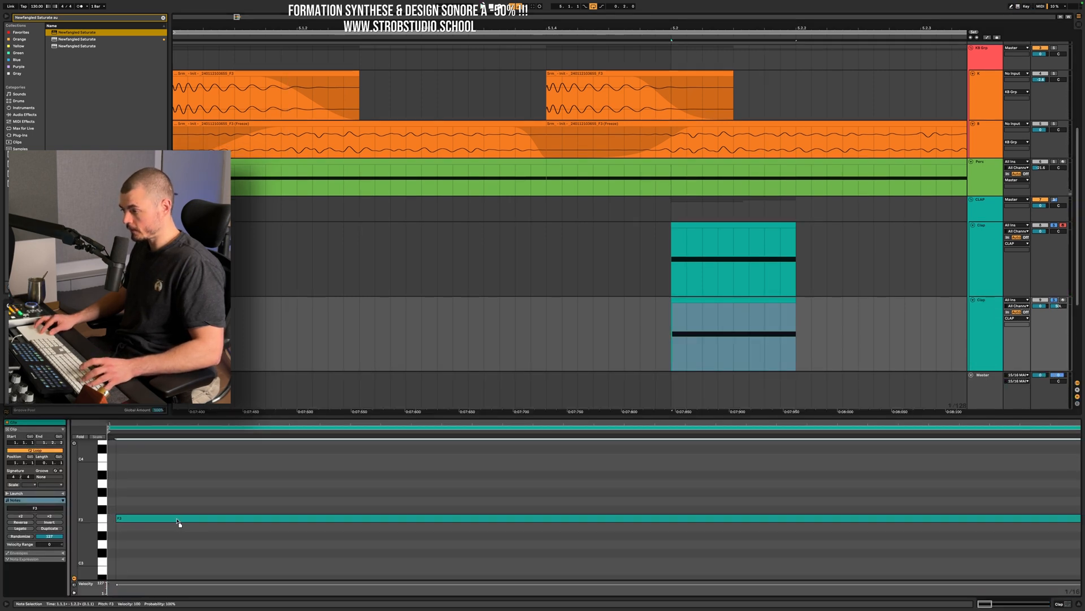
key(shift+Tab)
Reshape LFO 1 in the copy's Serum into four closely spaced decaying peaks, ending in a long curved tail.
click(71, 580)
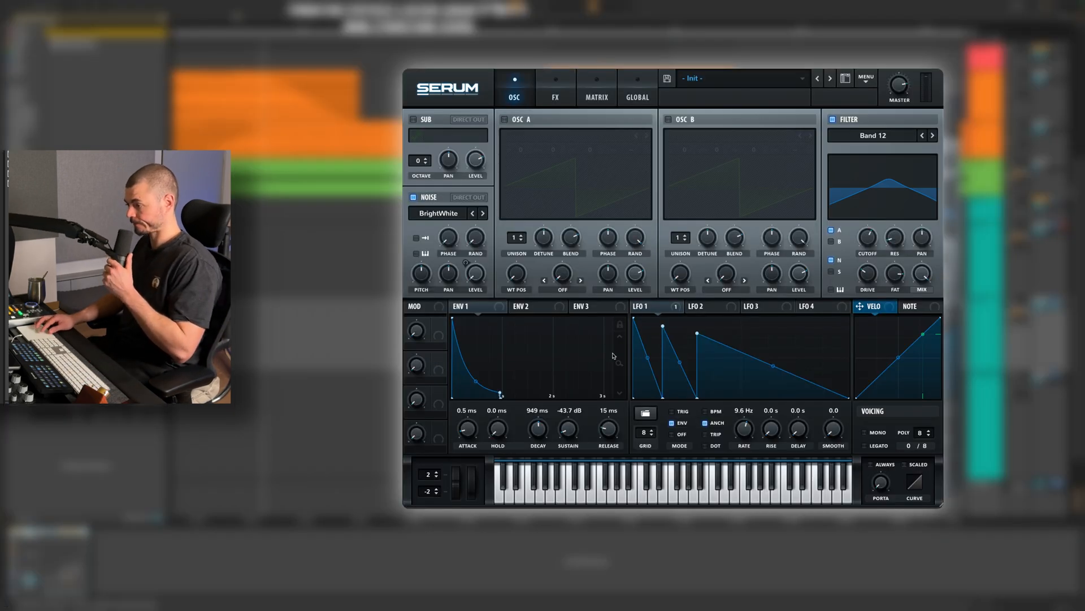
drag(664, 396, 645, 397)
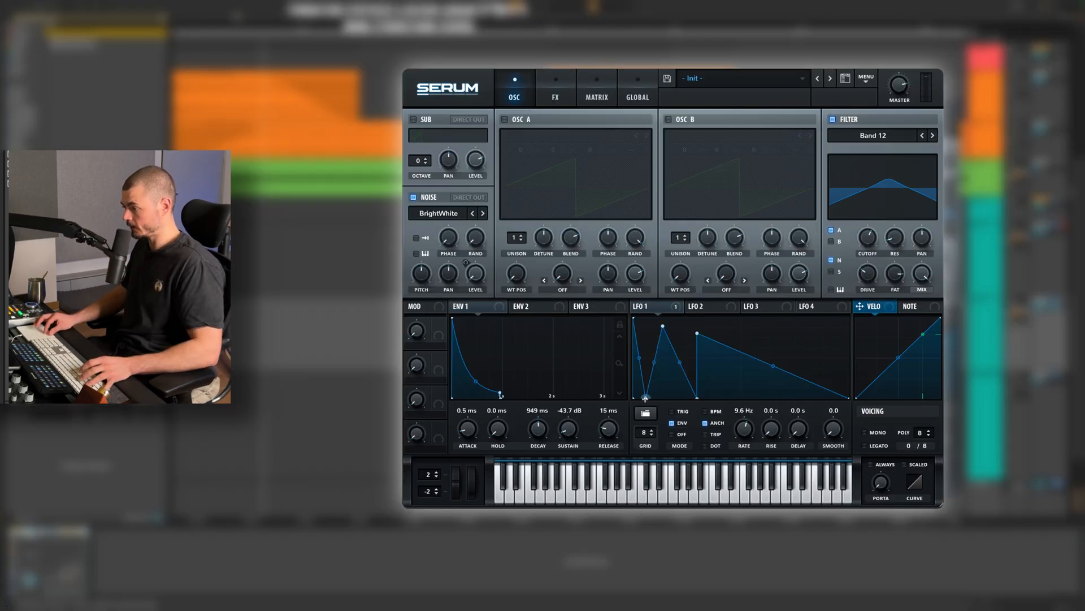
drag(664, 327, 651, 326)
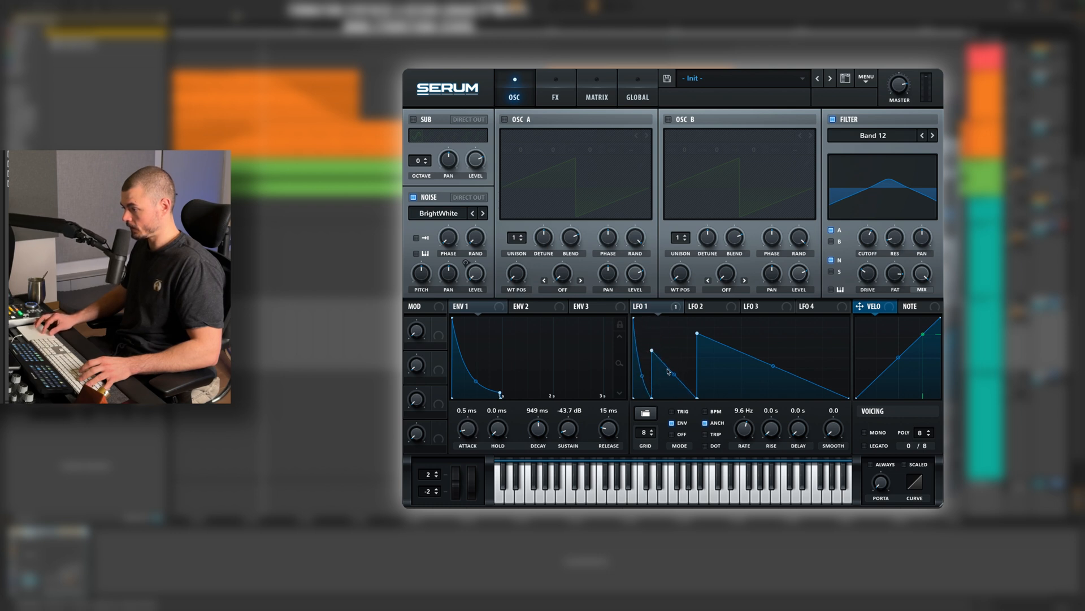
drag(698, 336, 670, 334)
double_click(705, 378)
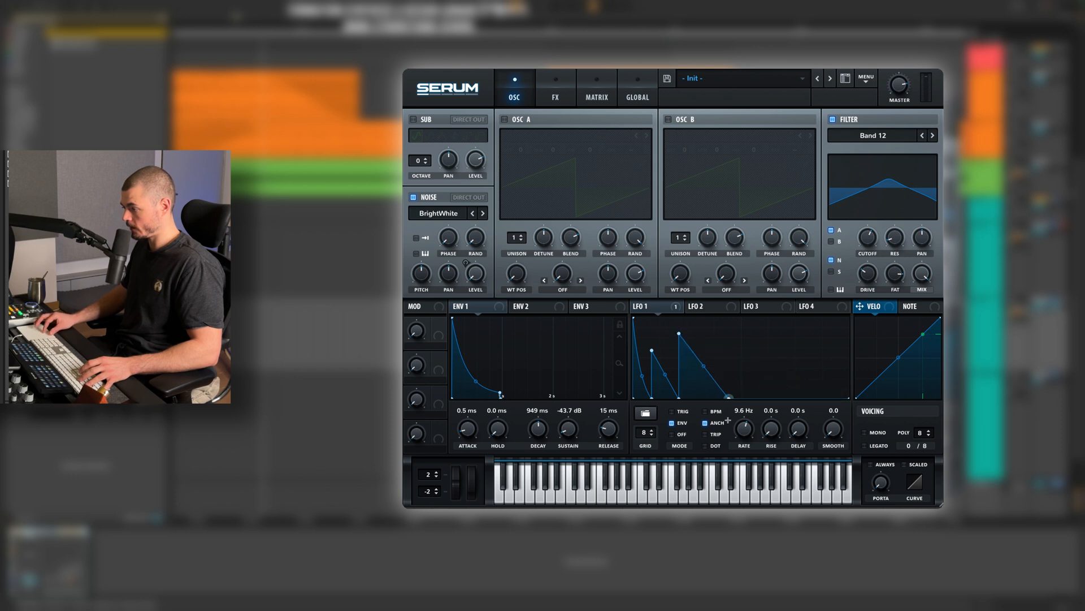
mouse_move(704, 388)
mouse_down()
mouse_move(727, 330)
mouse_move(709, 384)
mouse_up()
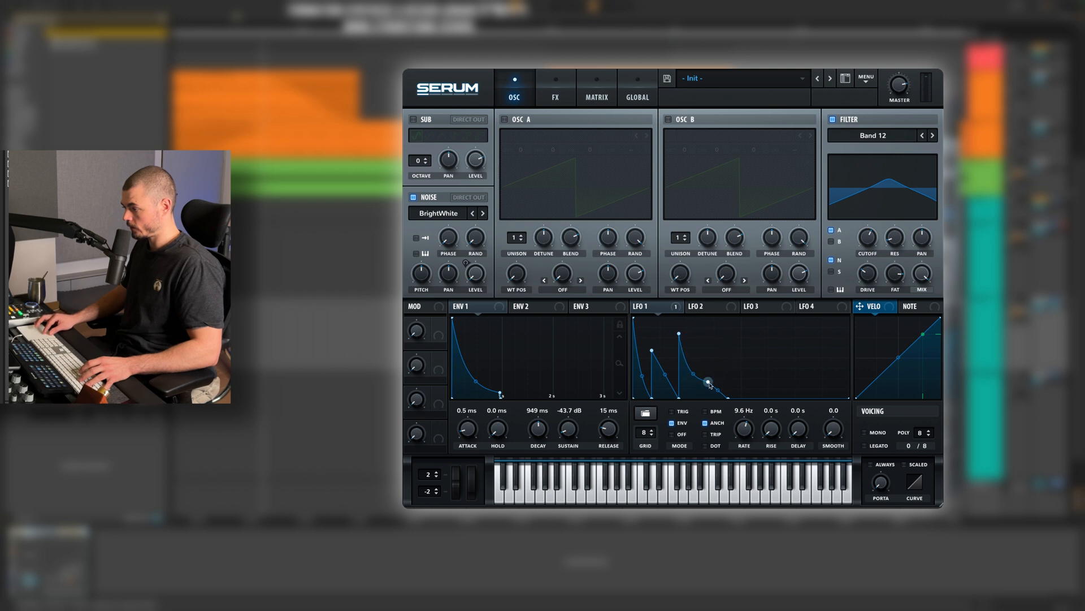
drag(729, 396, 691, 357)
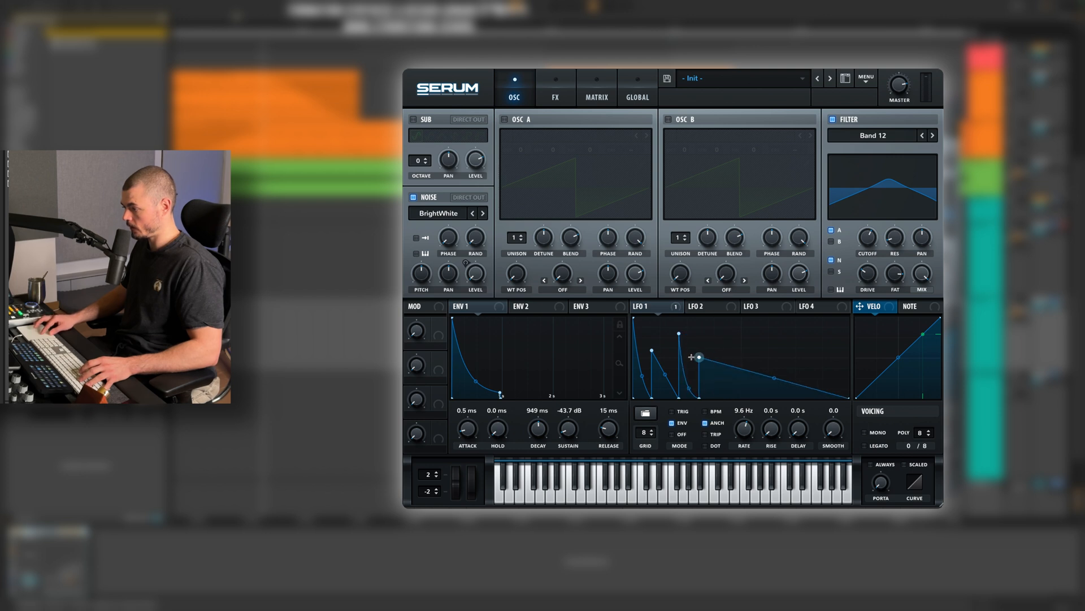
drag(776, 377, 774, 386)
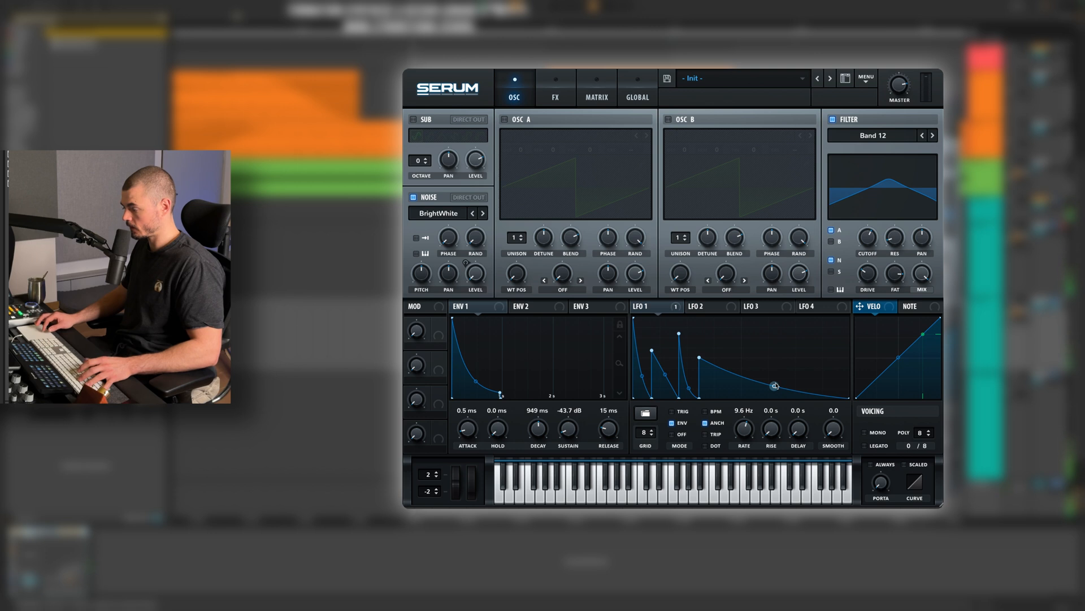
Switch the noise oscillator to H-Breath and adjust the Band 12 filter's cutoff and mix.
drag(870, 234, 871, 225)
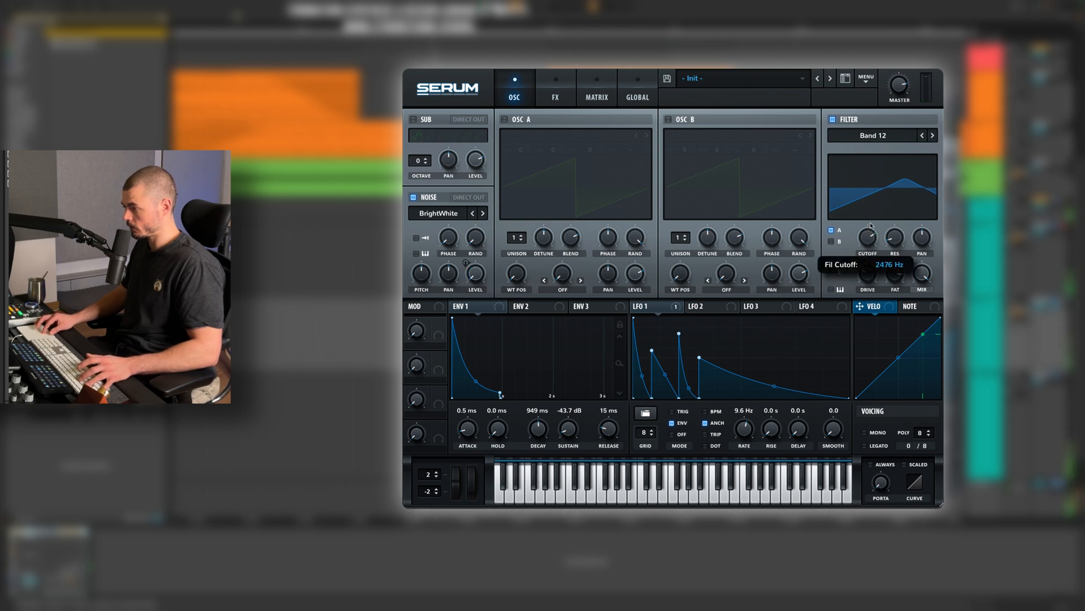
click(483, 213)
mouse_move(420, 266)
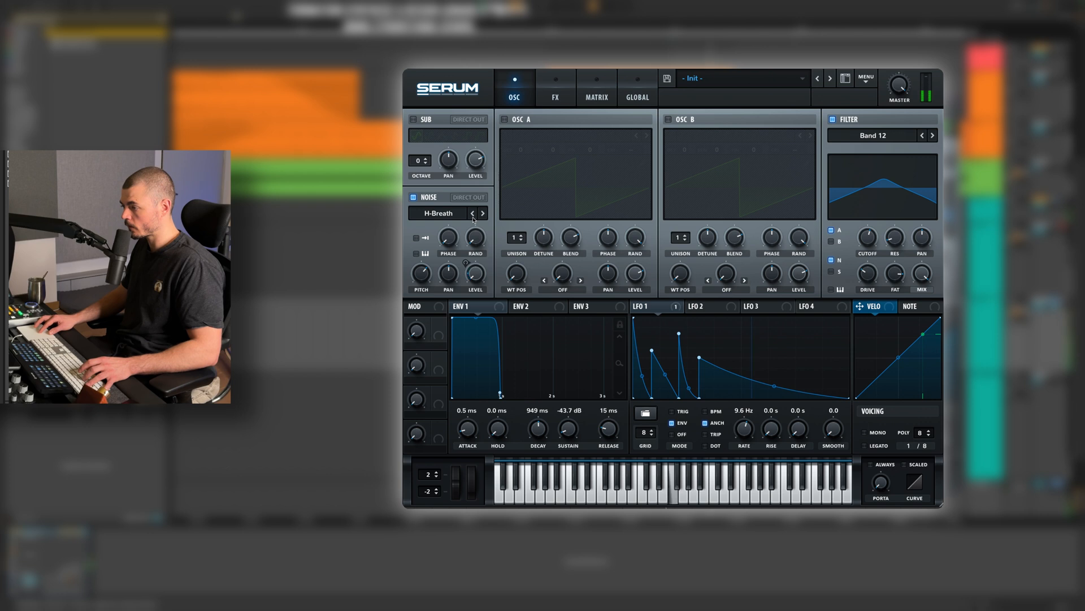
drag(920, 272, 917, 301)
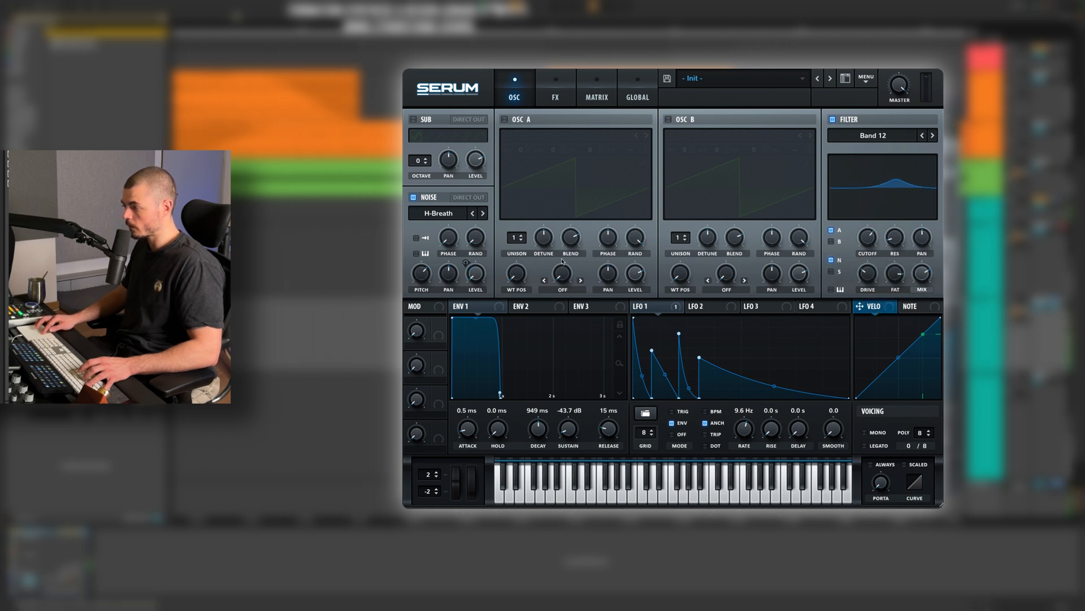
Lower the filter cutoff slightly, set LFO 1's rate to 5.8 Hz and shorten its final decay.
drag(868, 237, 866, 247)
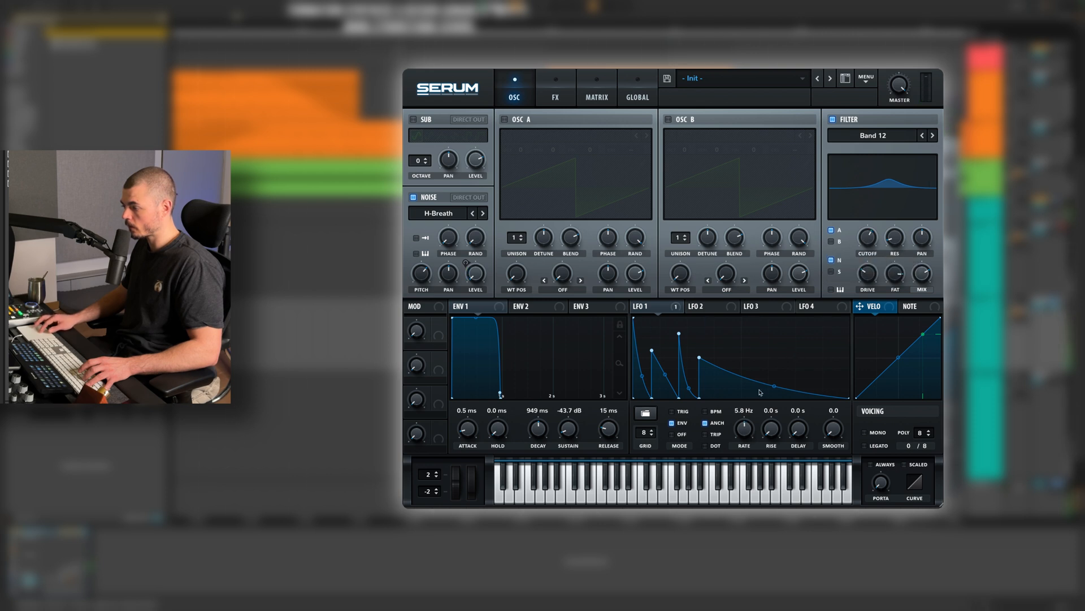
double_click(737, 393)
drag(740, 398, 746, 398)
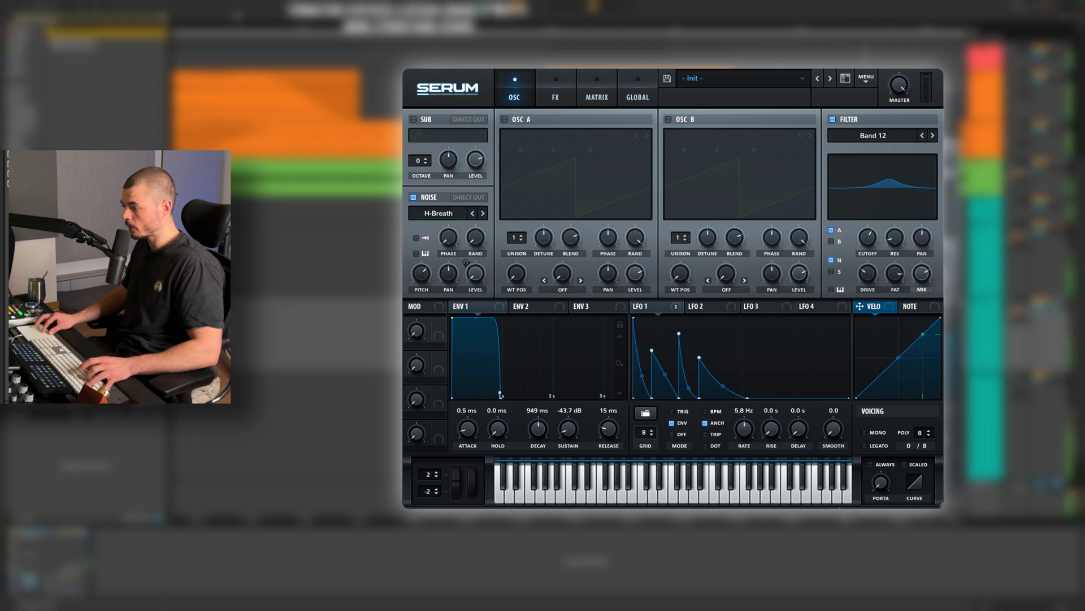
Equalize the Clap copy in Pro-Q 3 with a lower low cut, a narrow 8 dB dip near 1.2 kHz and a 7.12 dB high shelf.
mouse_move(429, 283)
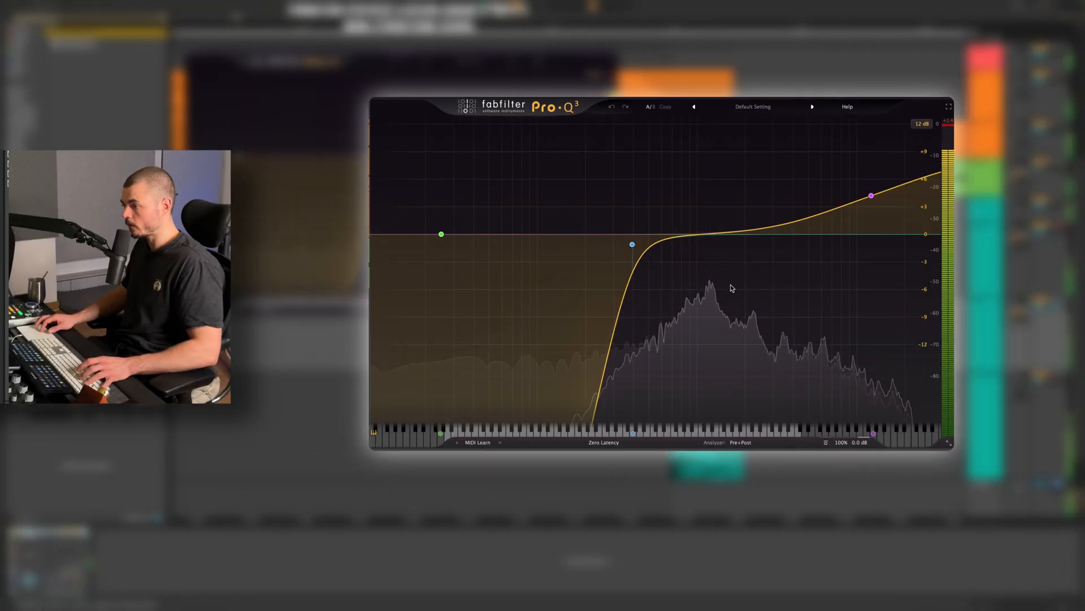
drag(633, 237, 608, 238)
drag(712, 233, 715, 300)
drag(713, 301, 708, 307)
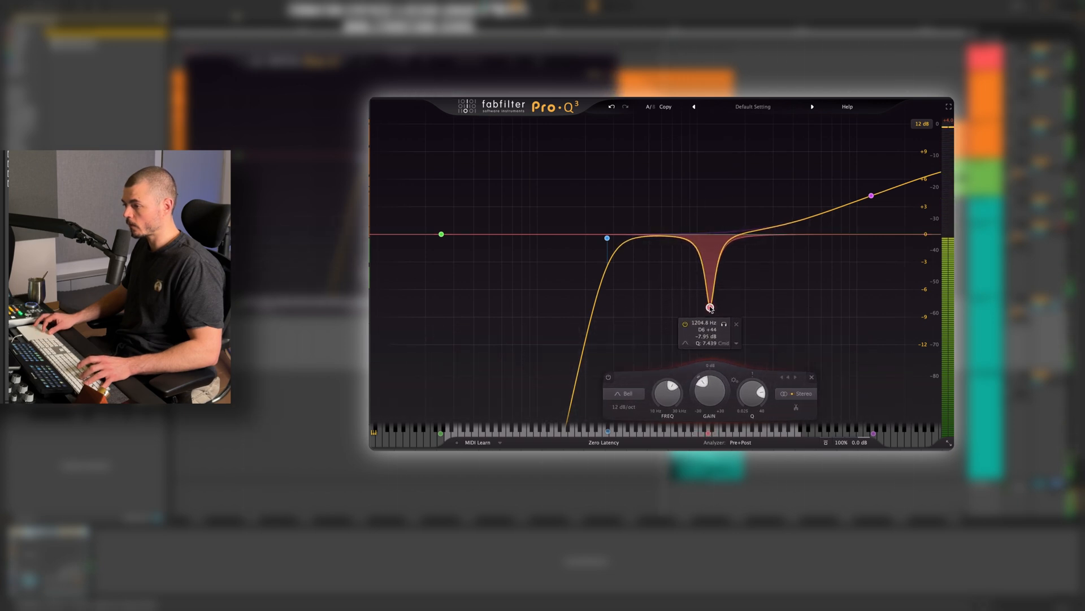
drag(871, 195, 873, 201)
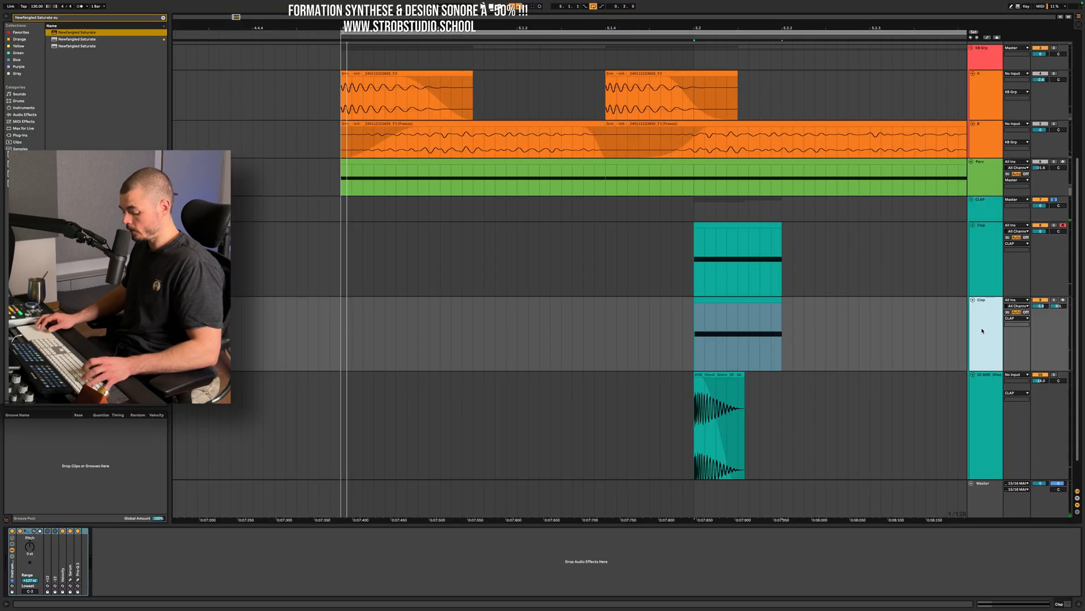
Duplicate the left-panned Clap copy and pan the new track right.
key(super+d)
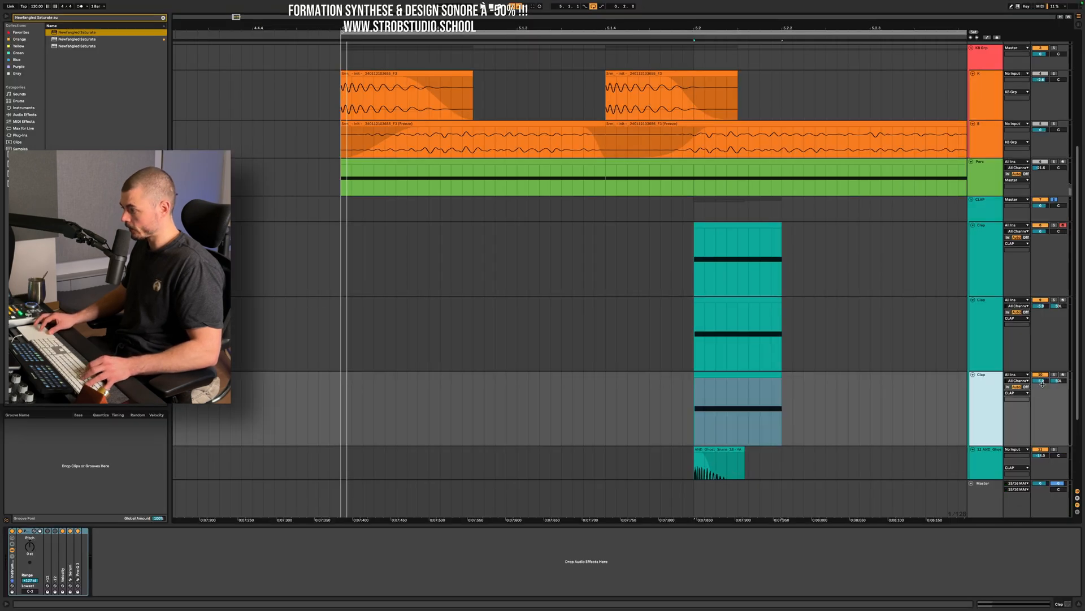
drag(1059, 380, 1059, 350)
Shift the newest Clap track's clip slightly earlier than the other clap clips and play the loop.
scroll(705, 375, up, 5)
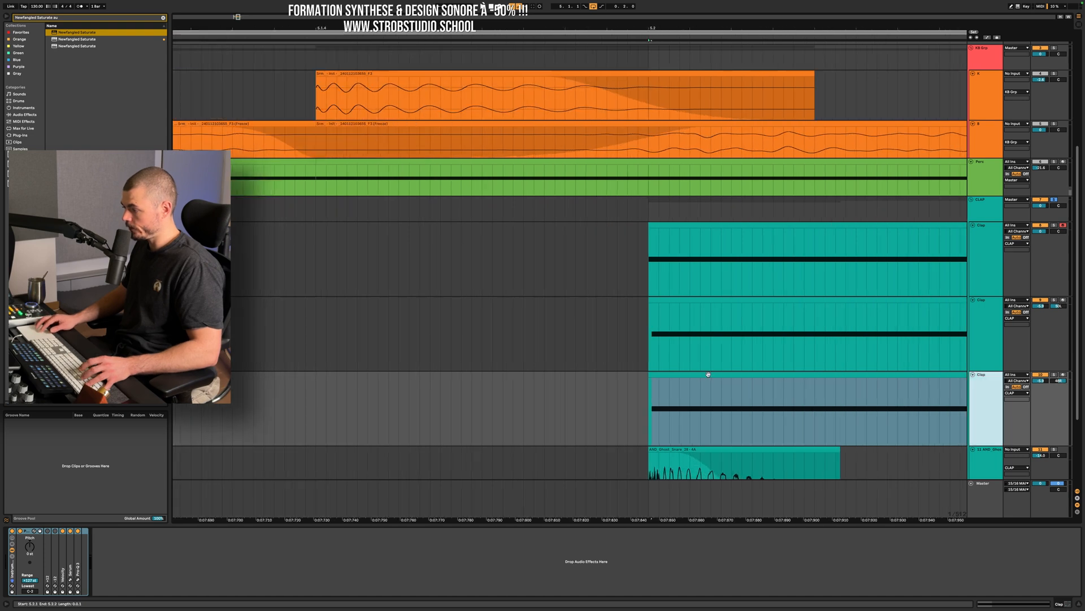
click(707, 378)
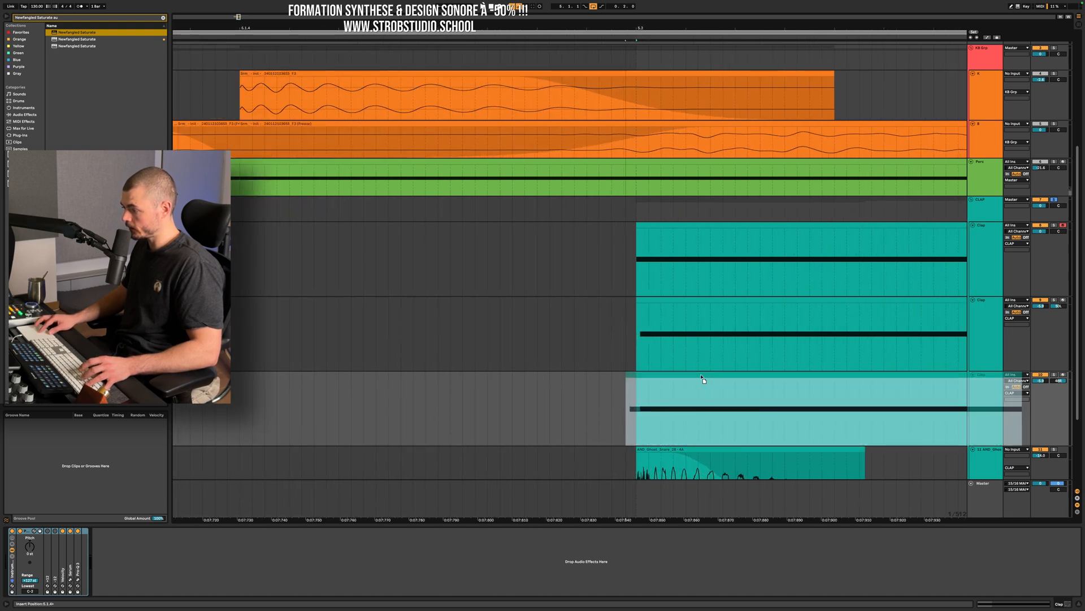
click(704, 404)
scroll(702, 401, down, 3)
scroll(703, 402, down, 2)
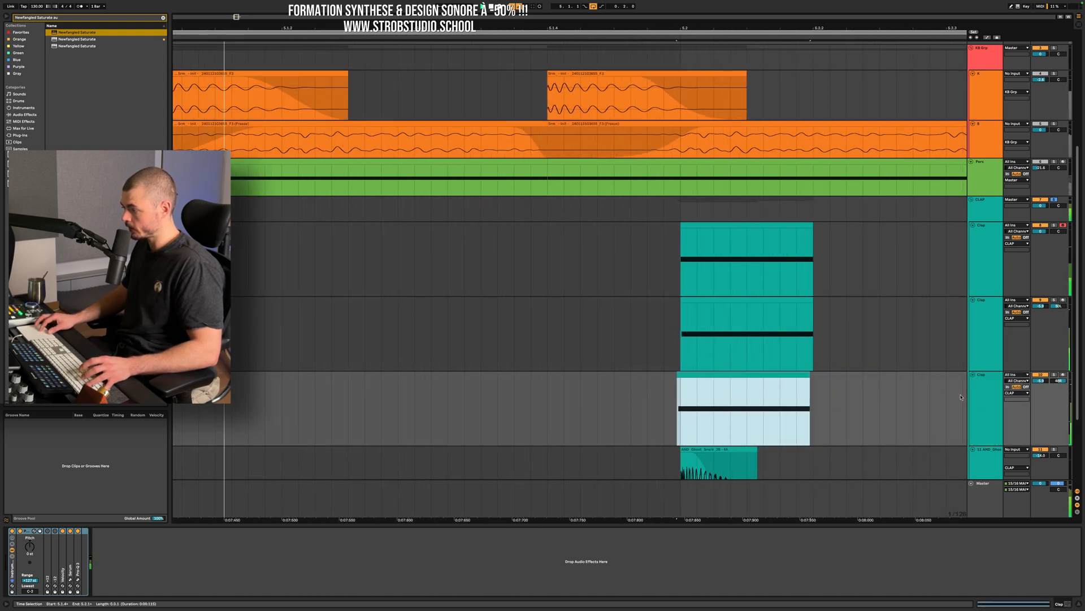
Redraw LFO 1 in the right-panned copy's Serum with unevenly spaced decaying peaks, moving the last long peak earlier.
click(992, 398)
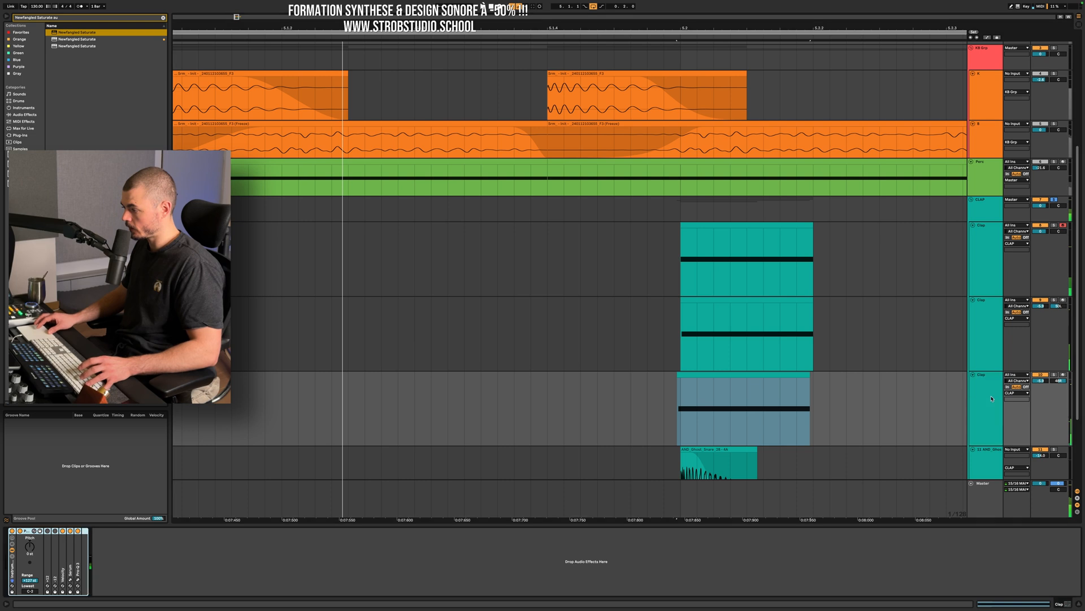
click(69, 582)
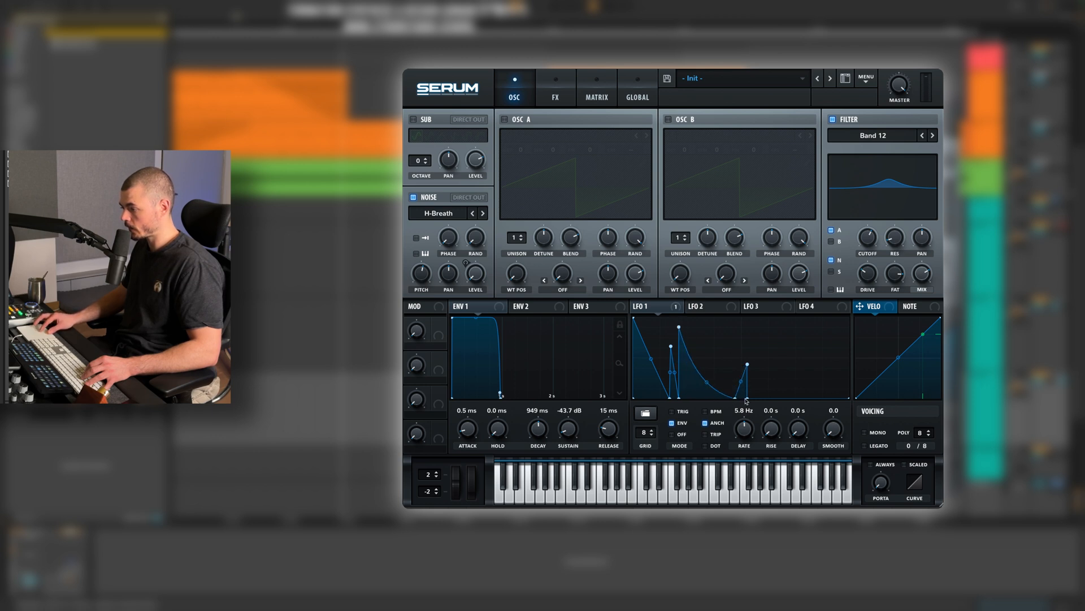
drag(751, 398, 725, 358)
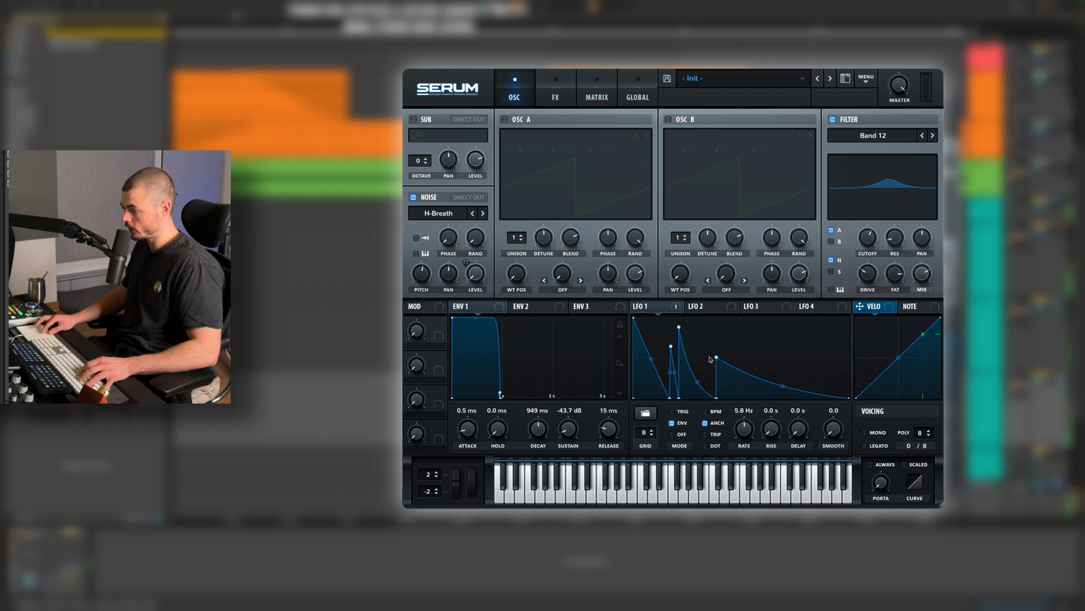
drag(719, 394, 705, 401)
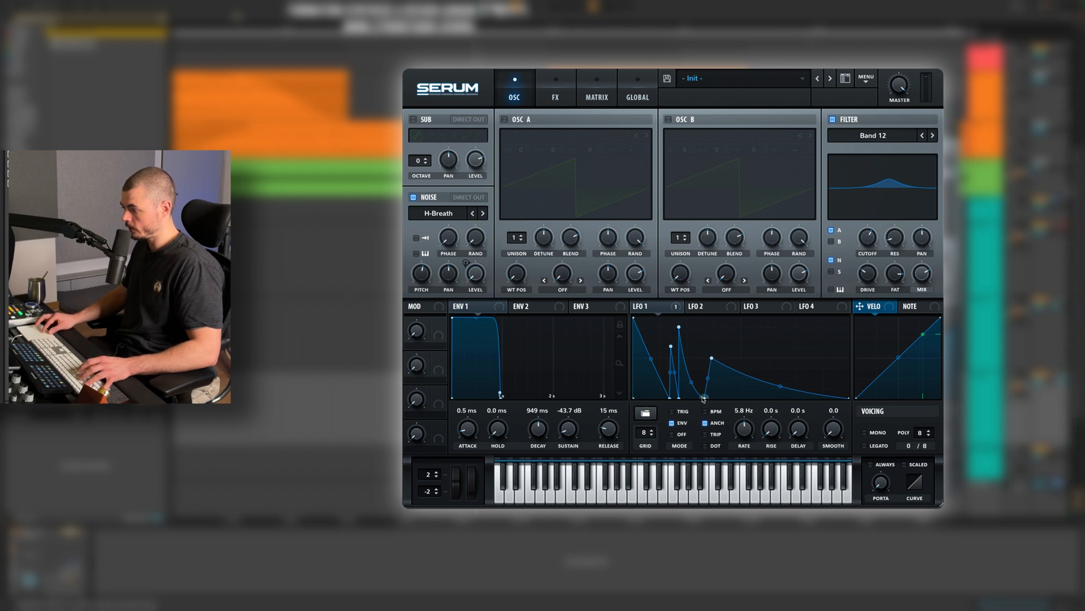
drag(704, 399, 712, 398)
Try Shush 1 and BrightWhite as the noise source.
click(484, 214)
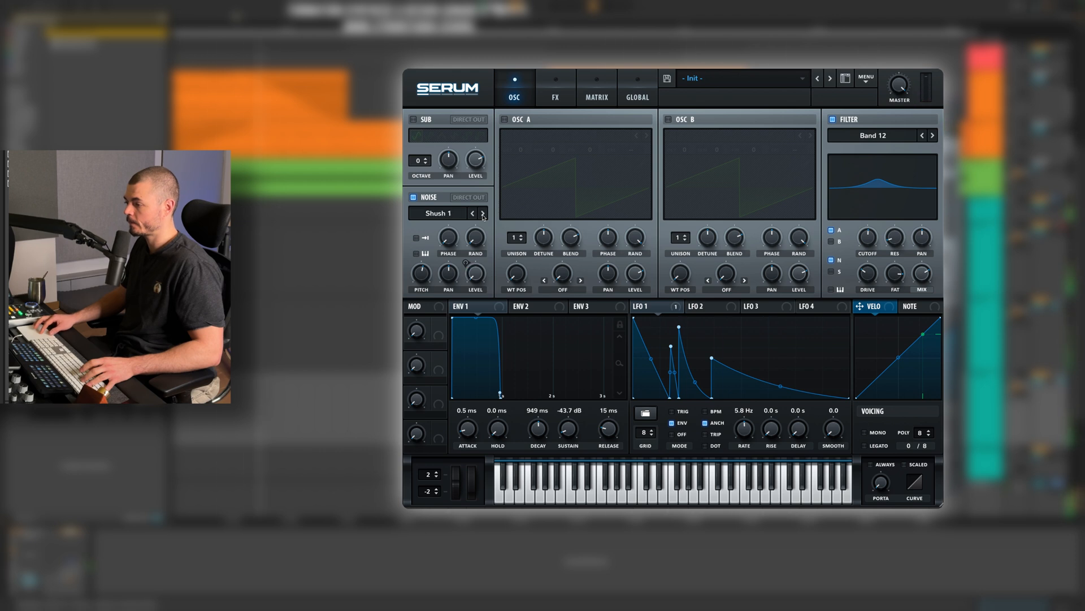
click(449, 214)
mouse_move(461, 224)
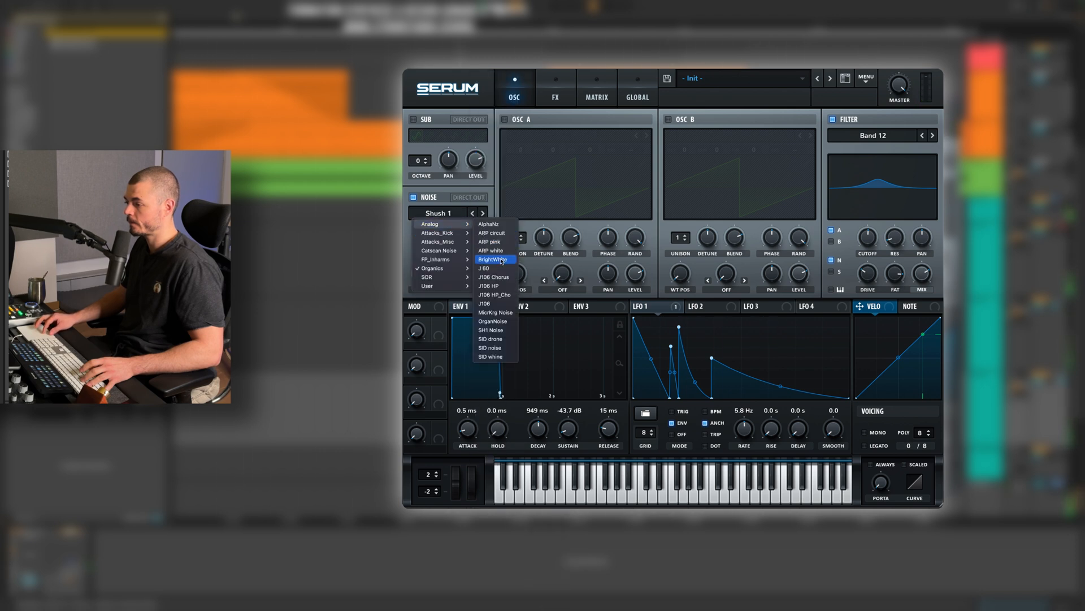
click(498, 260)
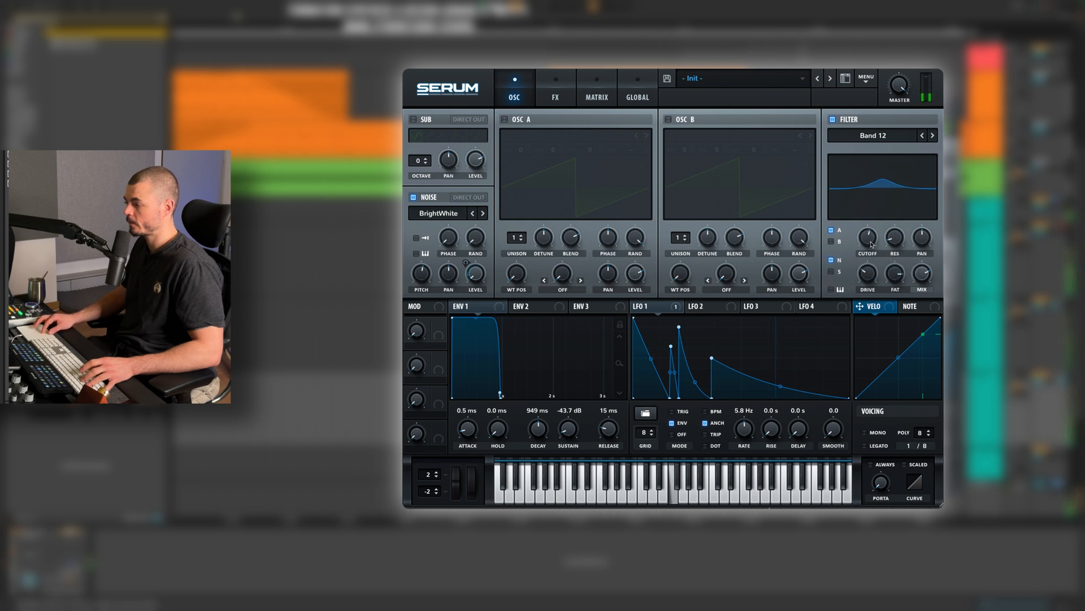
Adjust the Band 12 filter mix, return the noise to H-Breath, and set the filter cutoff to about 658 Hz.
drag(922, 273, 872, 244)
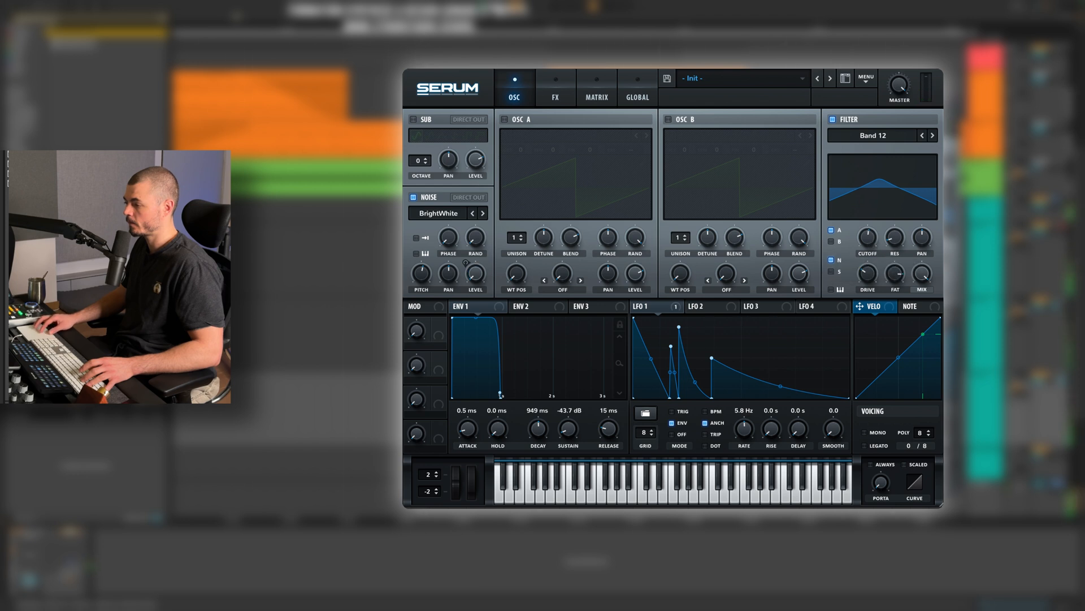
click(440, 213)
mouse_move(453, 268)
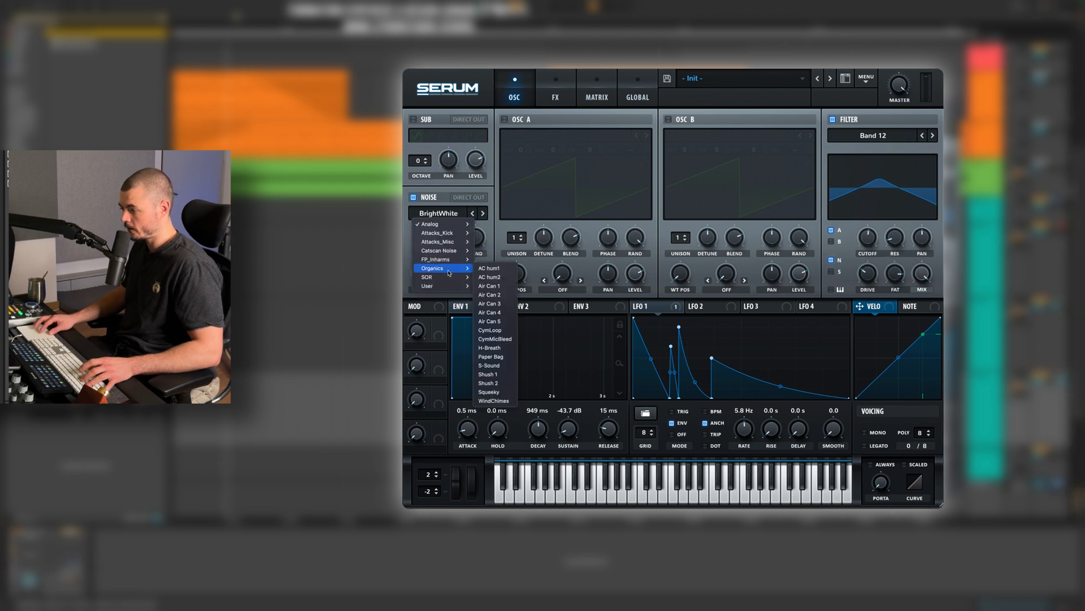
click(508, 348)
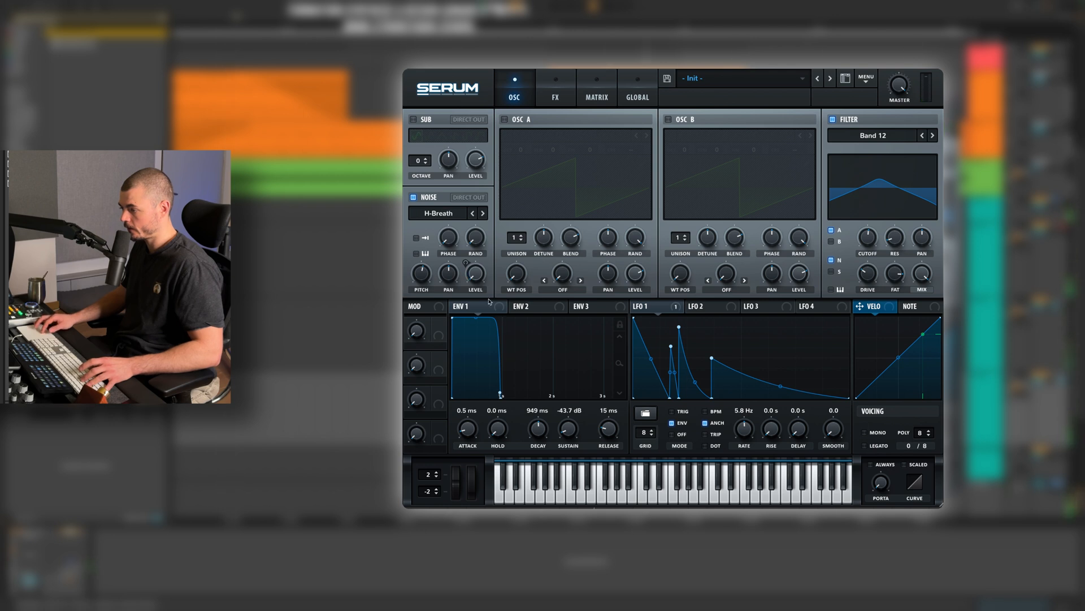
drag(860, 243, 859, 238)
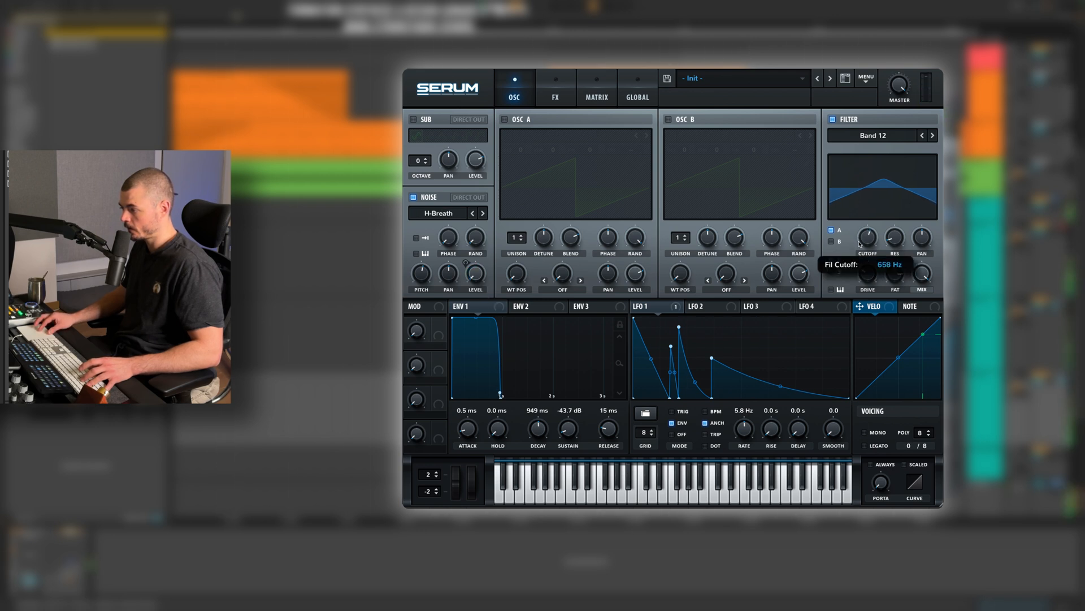
Fine-tune the Band 12 filter in Serum and set its mix to about 94%.
drag(859, 244, 859, 245)
mouse_move(922, 275)
mouse_down()
mouse_move(923, 308)
mouse_move(925, 286)
mouse_up()
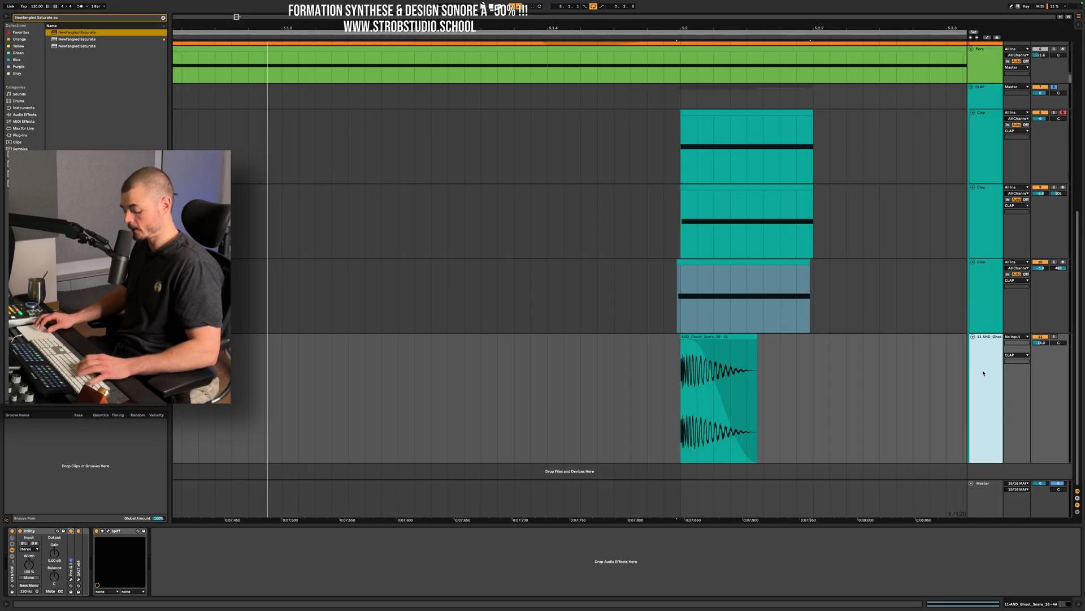
scroll(981, 373, up, 4)
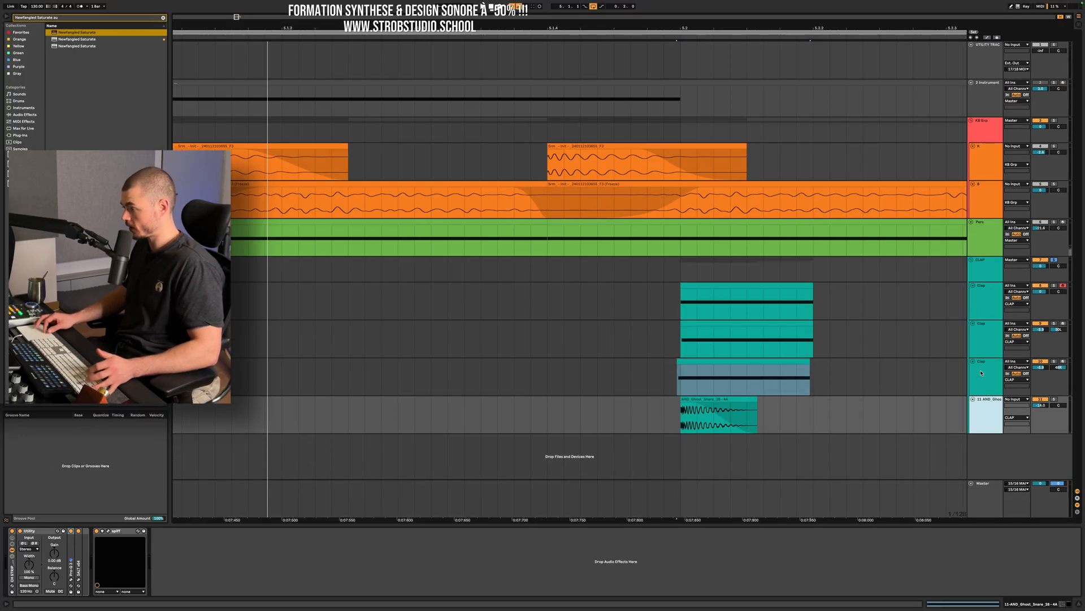
Add an audio track below the ghost snare and search the browser for explosion samples with "explos".
key(super+t)
key(super+f)
text(explo)
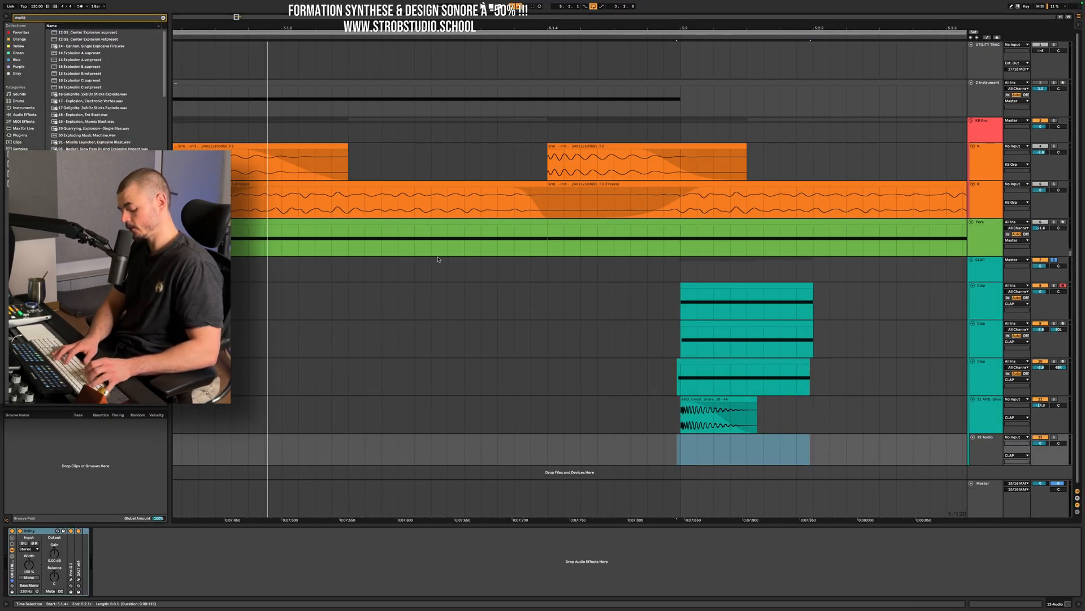
text(s)
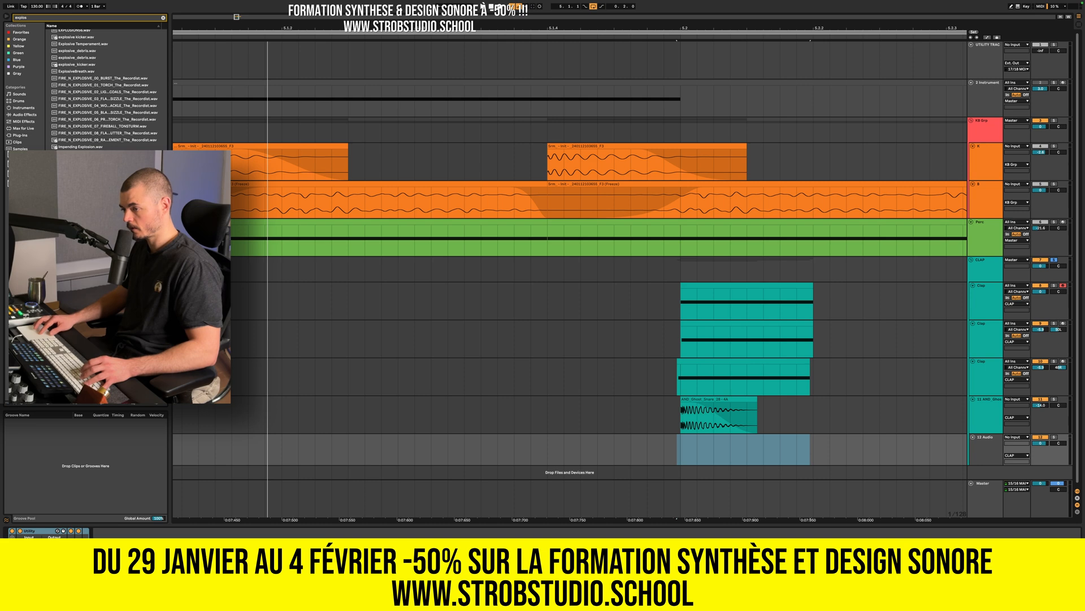
Place MACK Fire Explosion Magic Ignition on the new track, delete the section following the clap's start, and play the loop.
drag(96, 238, 609, 448)
scroll(645, 454, down, 5)
drag(745, 439, 838, 458)
key(Delete)
click(593, 381)
key(space)
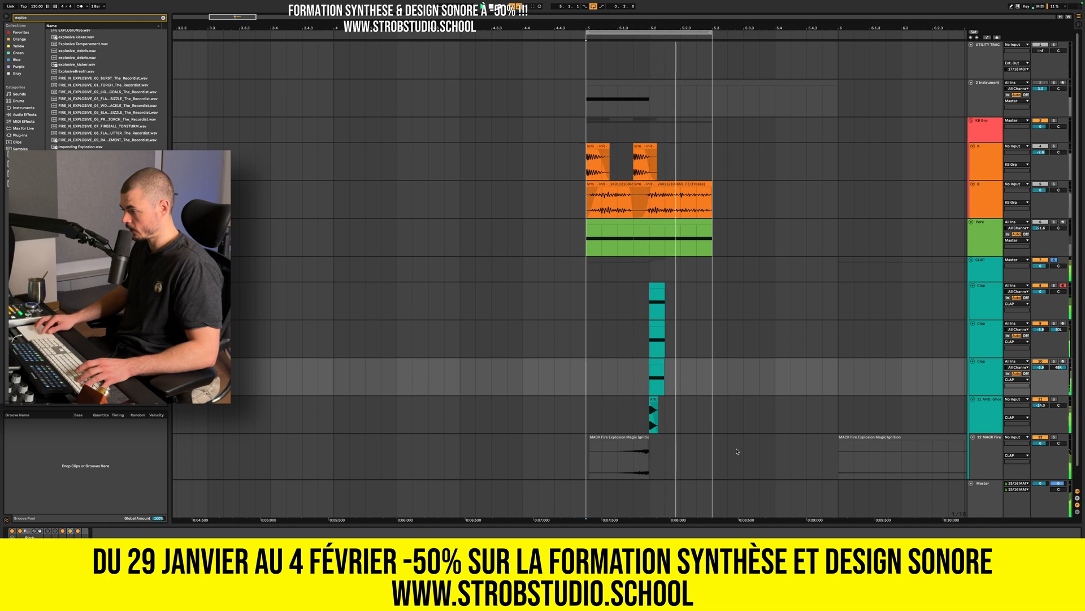
Listen through the remaining bursts of the MACK Fire Explosion Magic Ignition sample.
click(638, 451)
scroll(638, 450, up, 5)
scroll(637, 449, down, 10)
click(808, 450)
key(space)
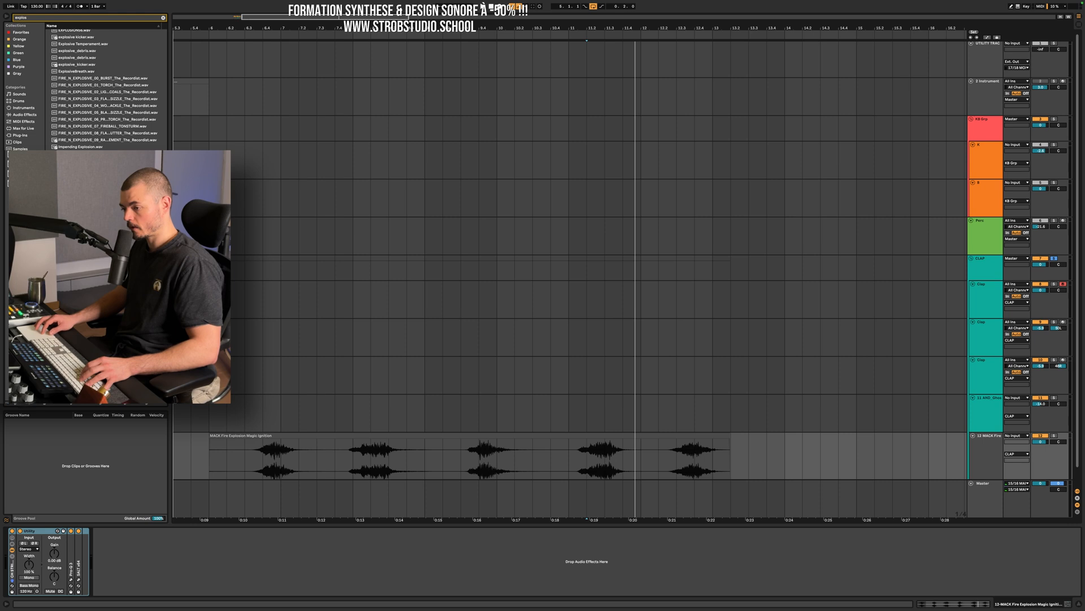
Place the MACK Fire Explosion Magic Burst High sample beyond the loop on the explosion track and add another audio track below.
scroll(377, 362, left, 6)
drag(368, 325, 518, 458)
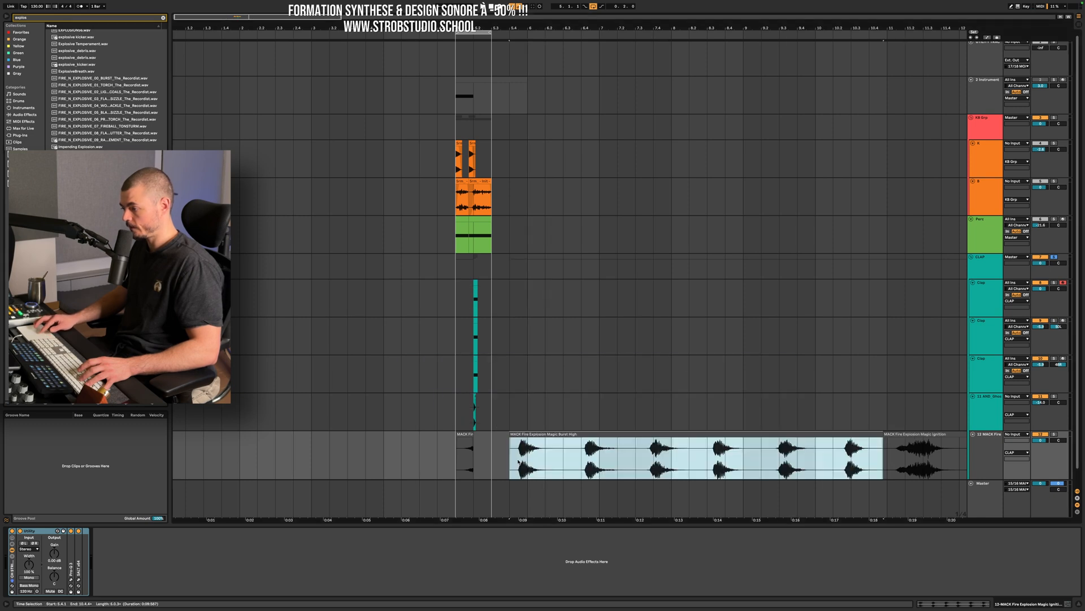
key(super+t)
scroll(519, 405, up, 6)
scroll(396, 424, right, 2)
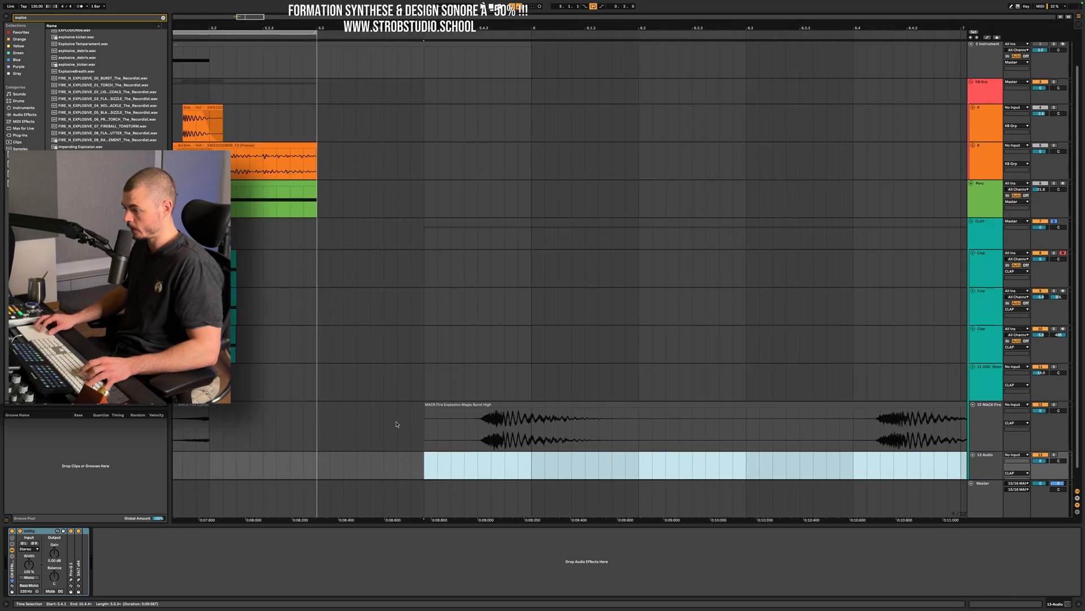
Copy the decaying part of the first Burst High hit to the new track, starting at the clap's position.
click(531, 433)
key(space)
drag(531, 433, 644, 432)
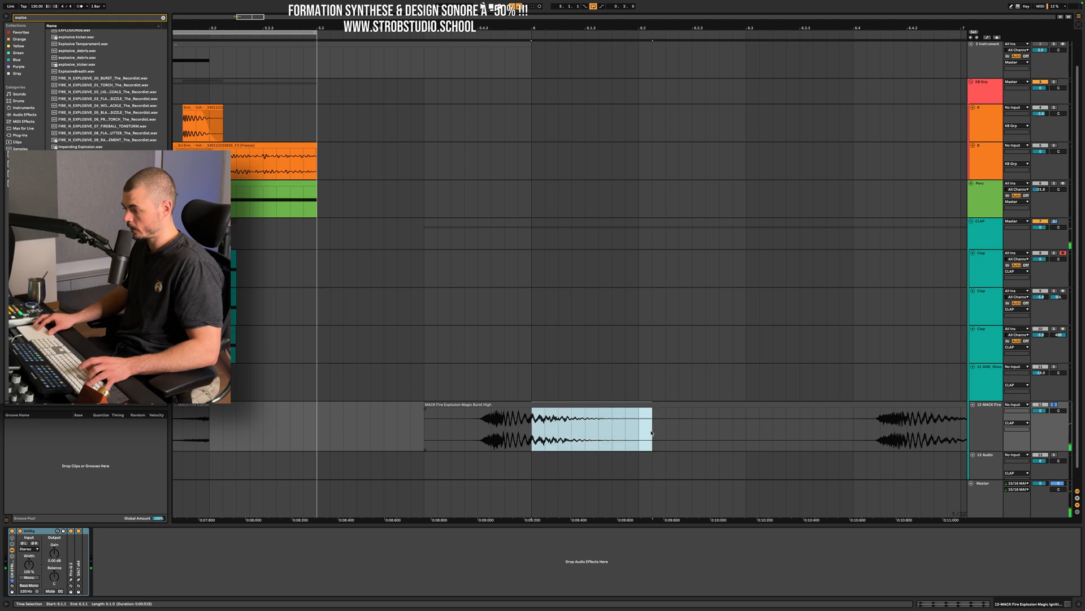
scroll(457, 447, left, 3)
scroll(456, 447, left, 2)
scroll(456, 446, down, 1)
click(419, 448)
key(super+v)
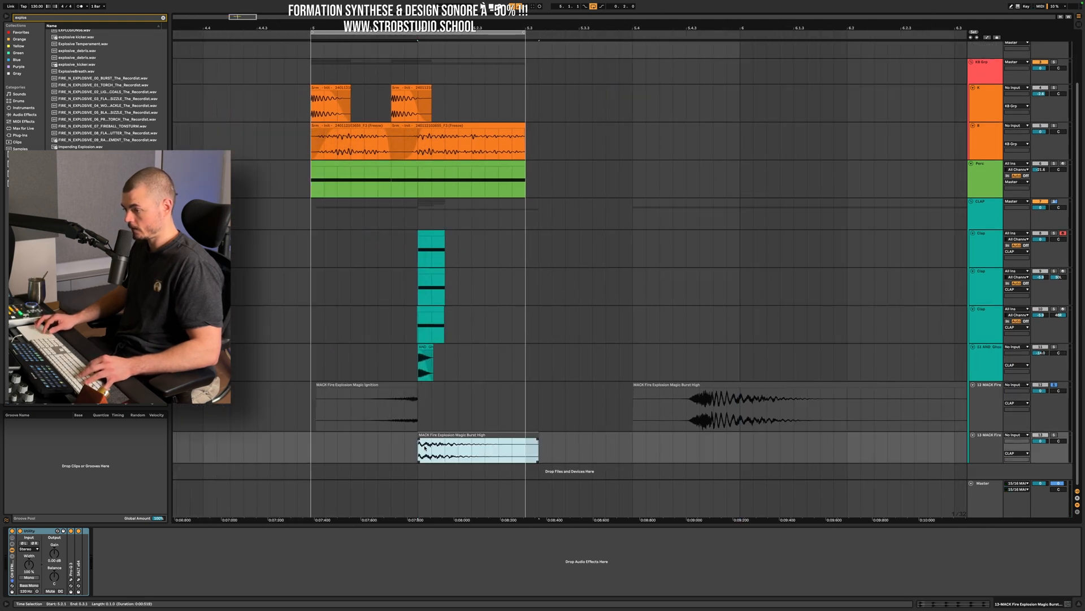
Cut the burst track's lows in Pro-Q 3 with a 24 dB/oct Low Cut and lower its cutoff frequency.
click(993, 449)
click(71, 579)
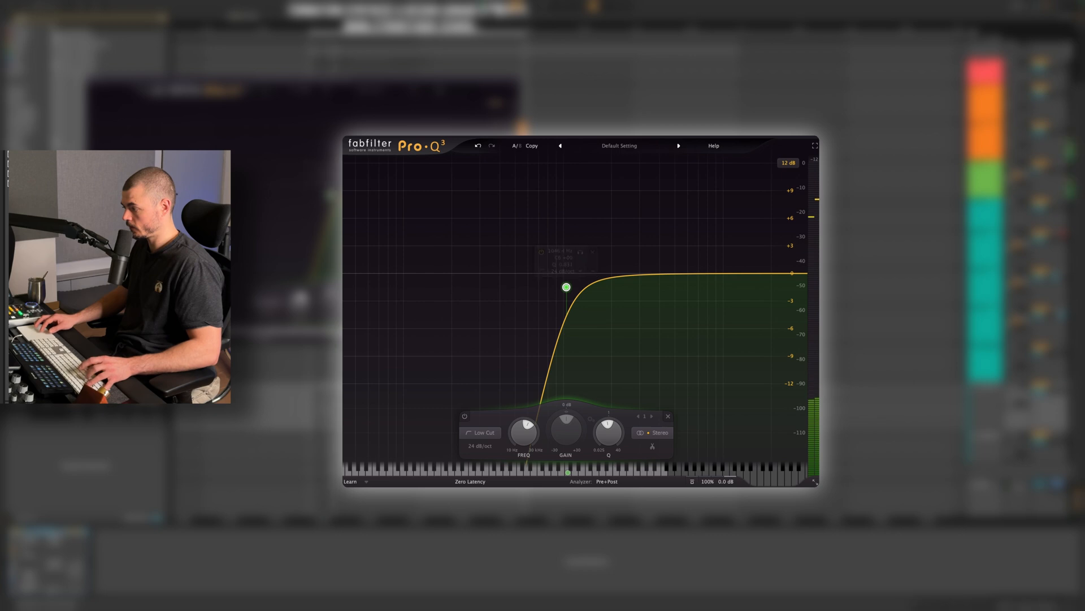
mouse_move(575, 290)
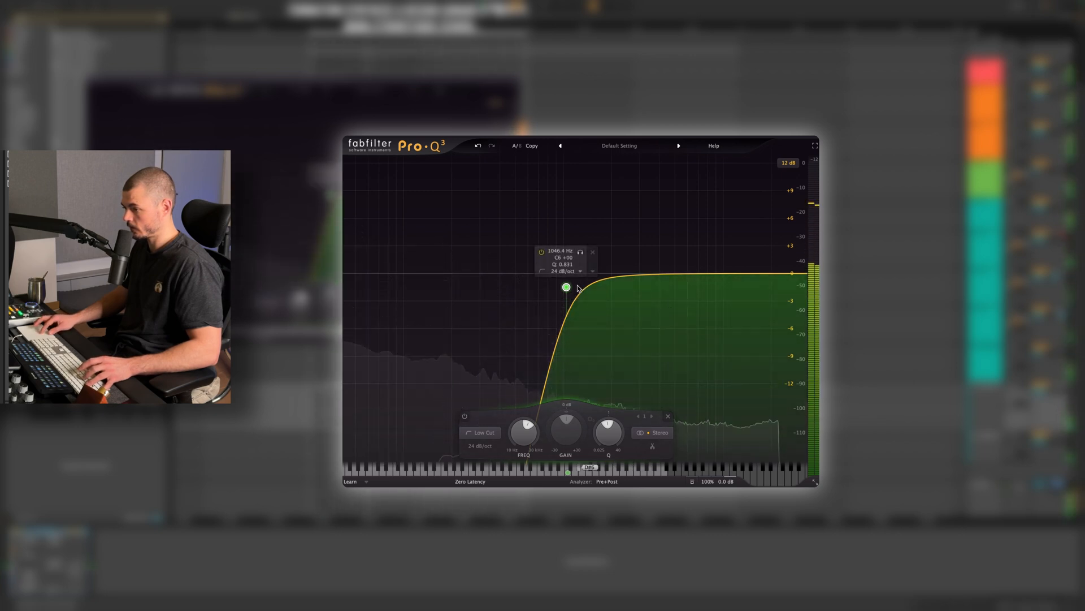
drag(576, 290, 553, 295)
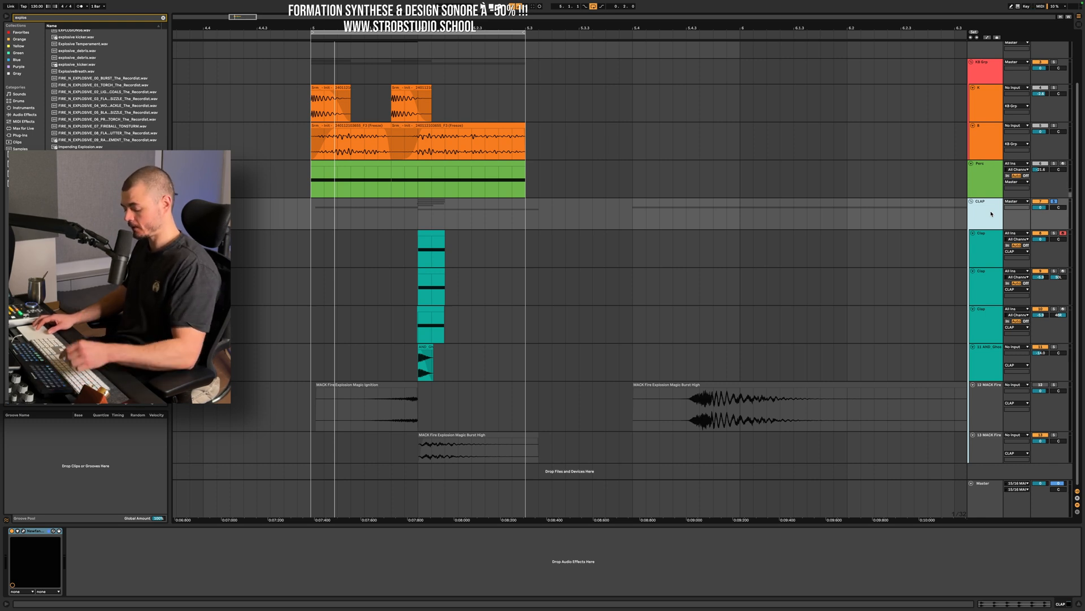
Add UAD Empirical Labs Distressor to the CLAP group and switch its audio mode.
key(super+f)
text(UAD Empirical Labs Distressor)
key(Down)
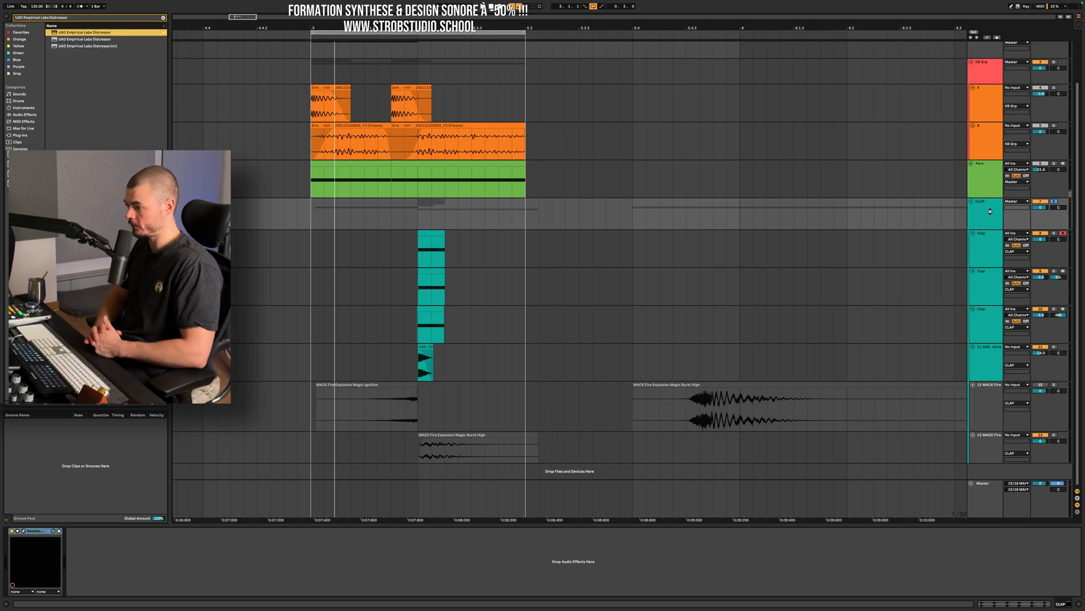
key(Return)
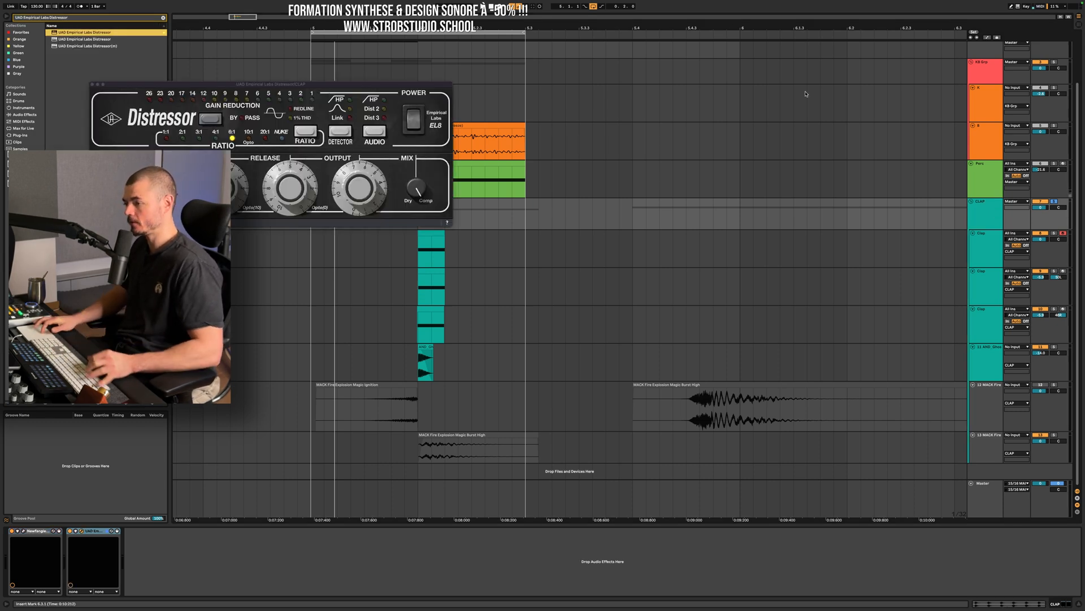
click(374, 133)
Move Newfangled Saturate after the Distressor and raise its drive to about 7.4 dB while the loop plays.
click(34, 531)
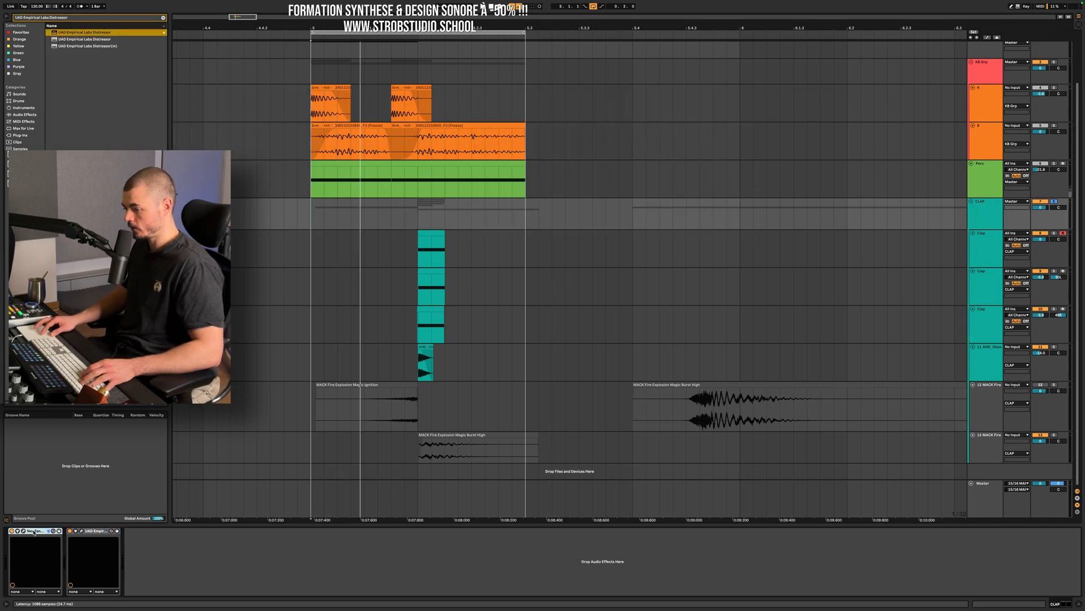
drag(172, 536, 81, 531)
key(space)
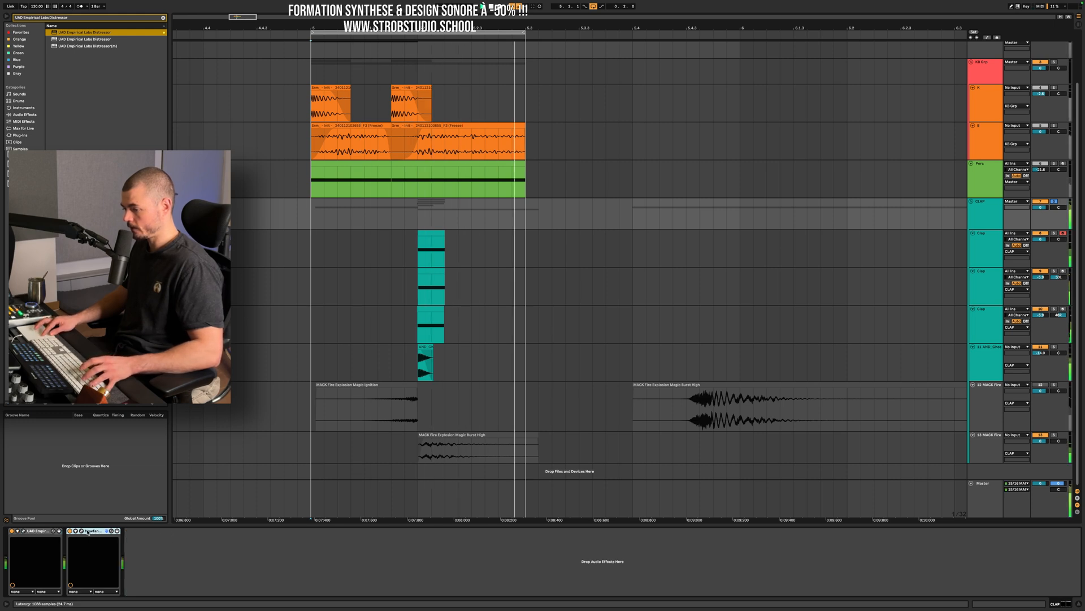
click(80, 532)
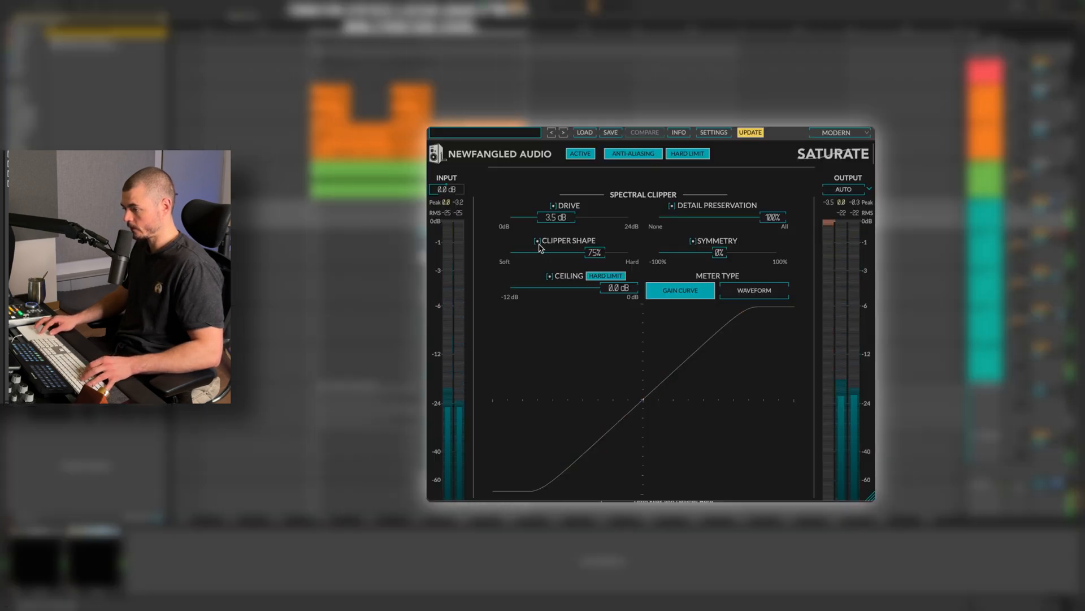
scroll(585, 219, down, 4)
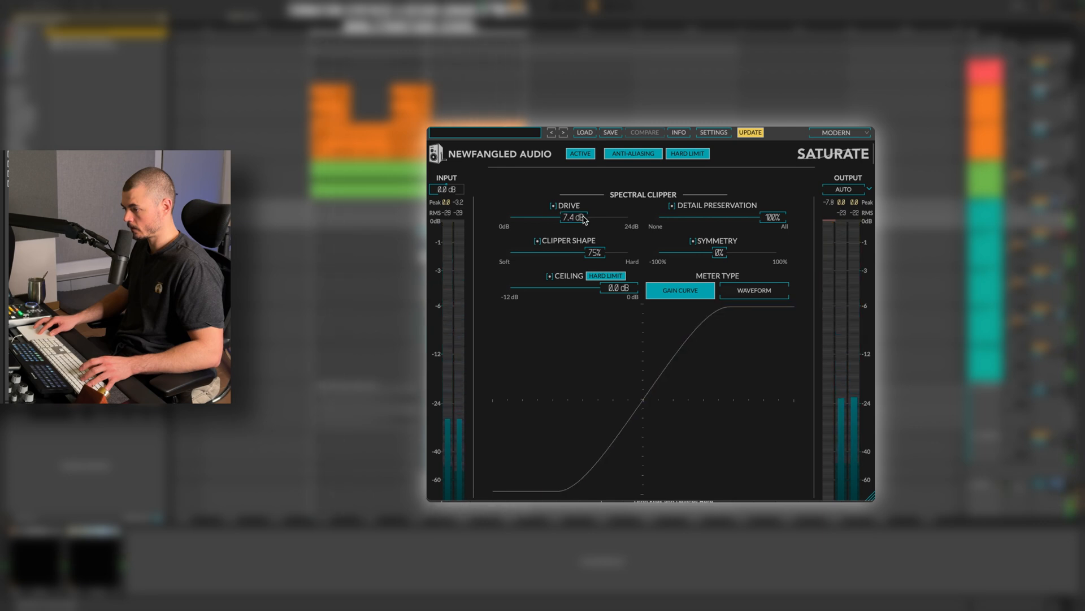
Try a different pitch on the ghost snare clip while the loop plays.
scroll(585, 219, down, 2)
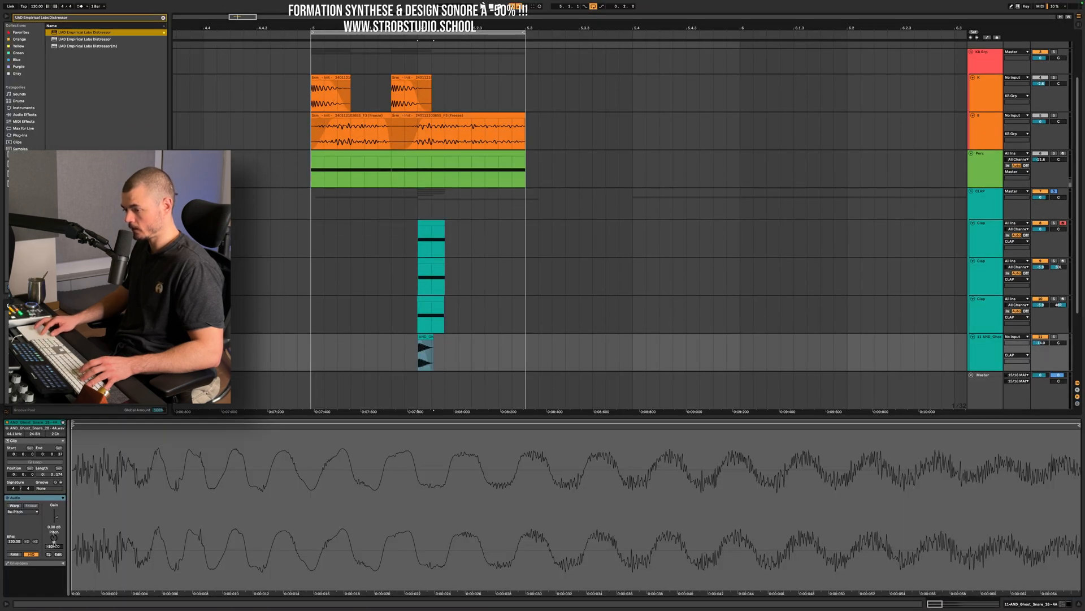
scroll(54, 542, up, 2)
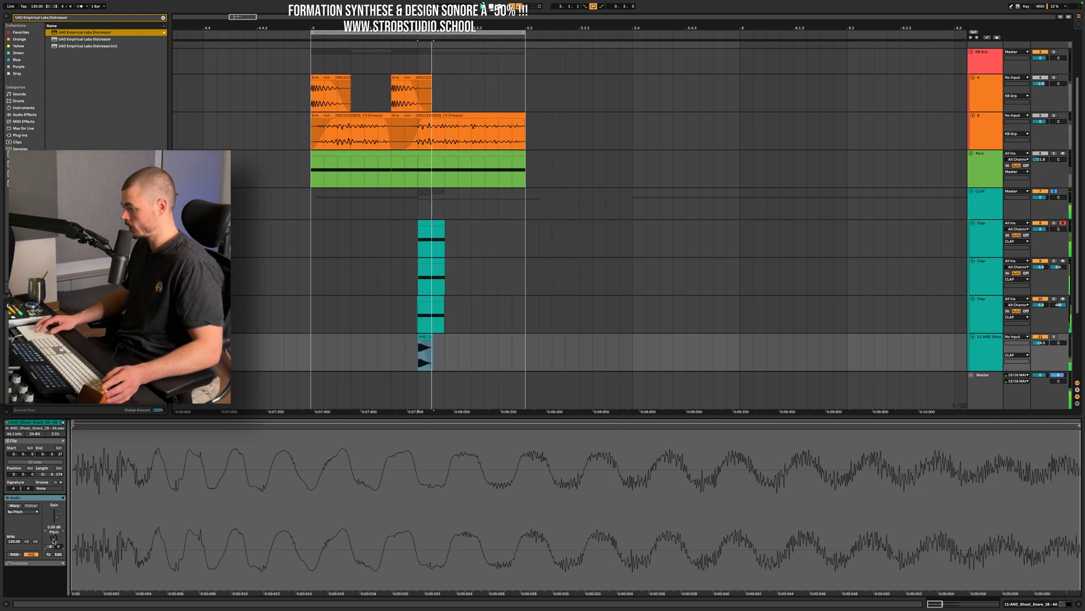
Add a Utility device at the end of the CLAP group's effect chain.
click(979, 205)
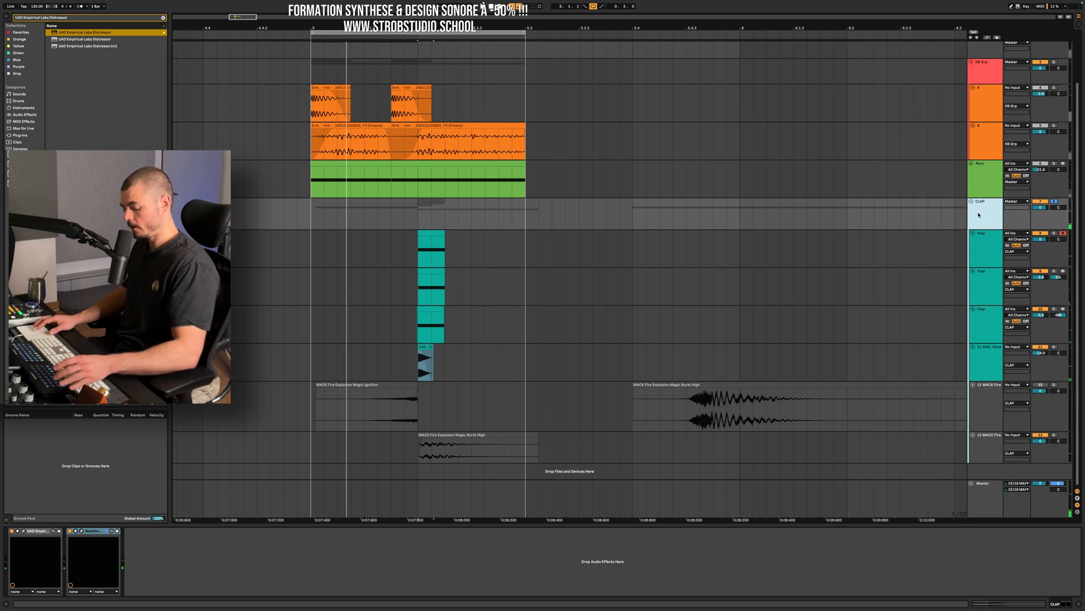
key(ctrl+f)
text(Utility)
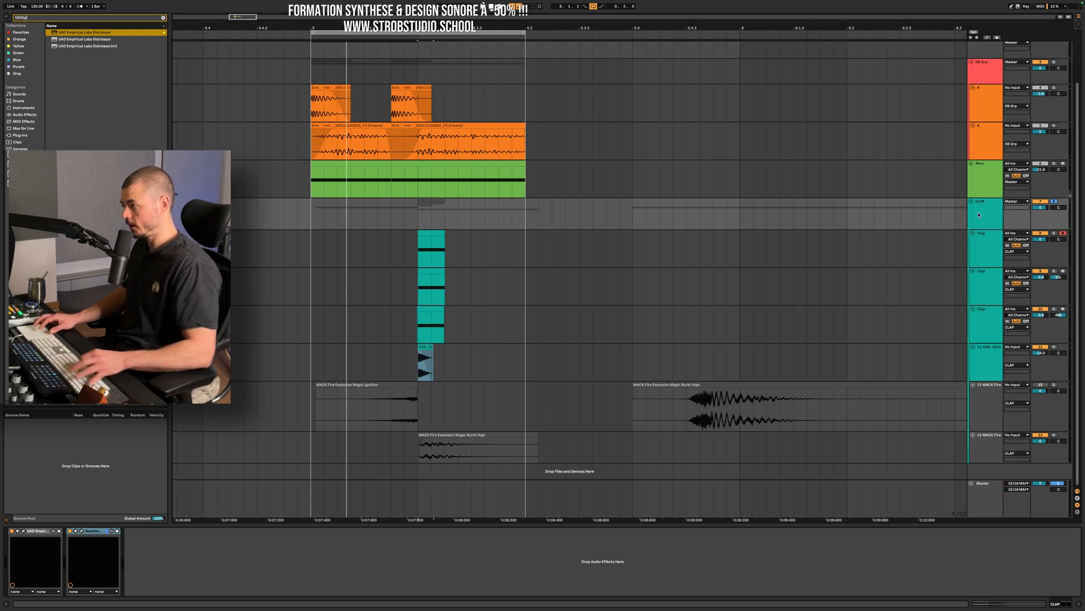
key(Down)
key(Down)
key(Return)
Show the CLAP group's Utility gain automation and draw a dip that descends after the clap and returns to 0 dB past the loop end.
key(a)
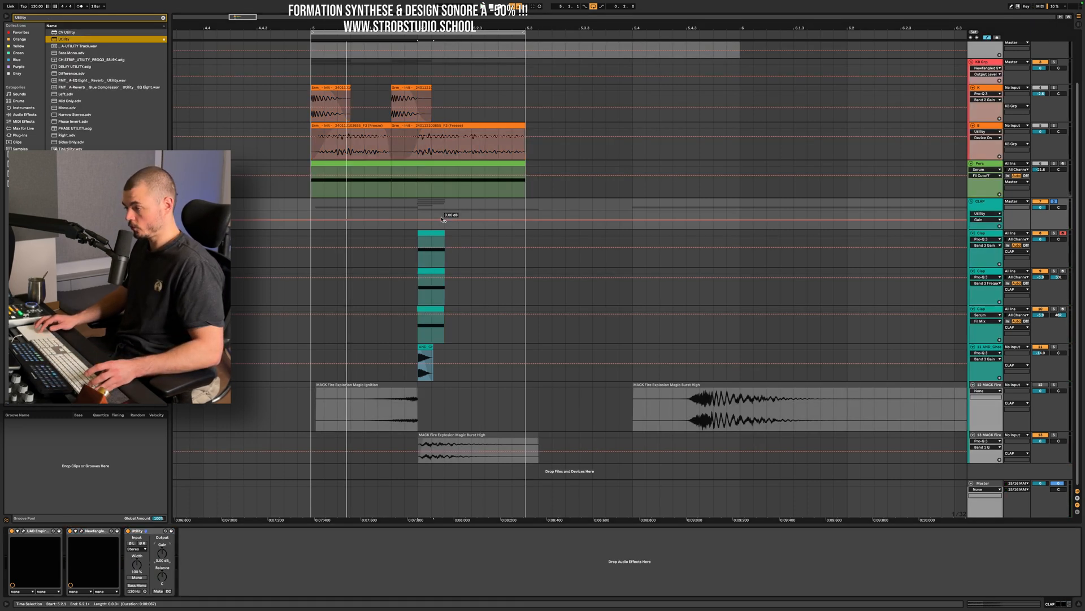
scroll(441, 220, up, 5)
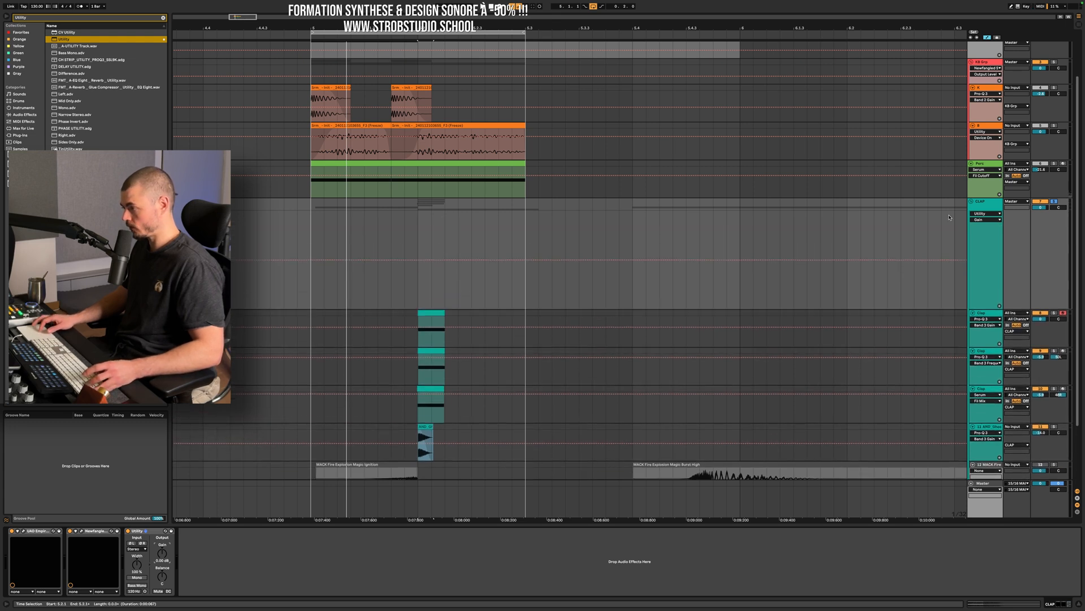
click(987, 207)
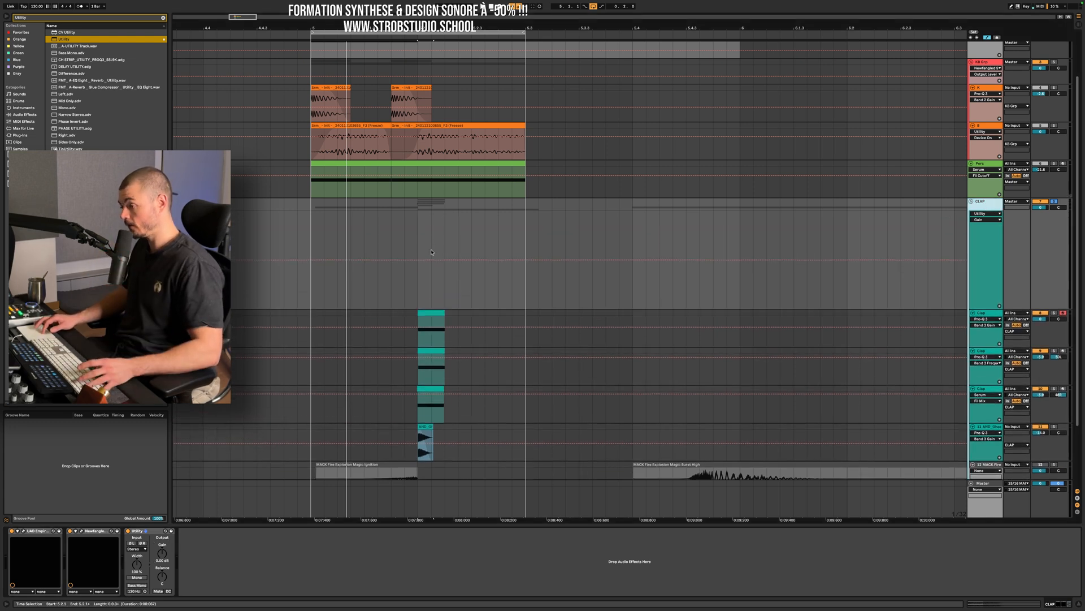
scroll(433, 260, up, 3)
scroll(434, 260, up, 1)
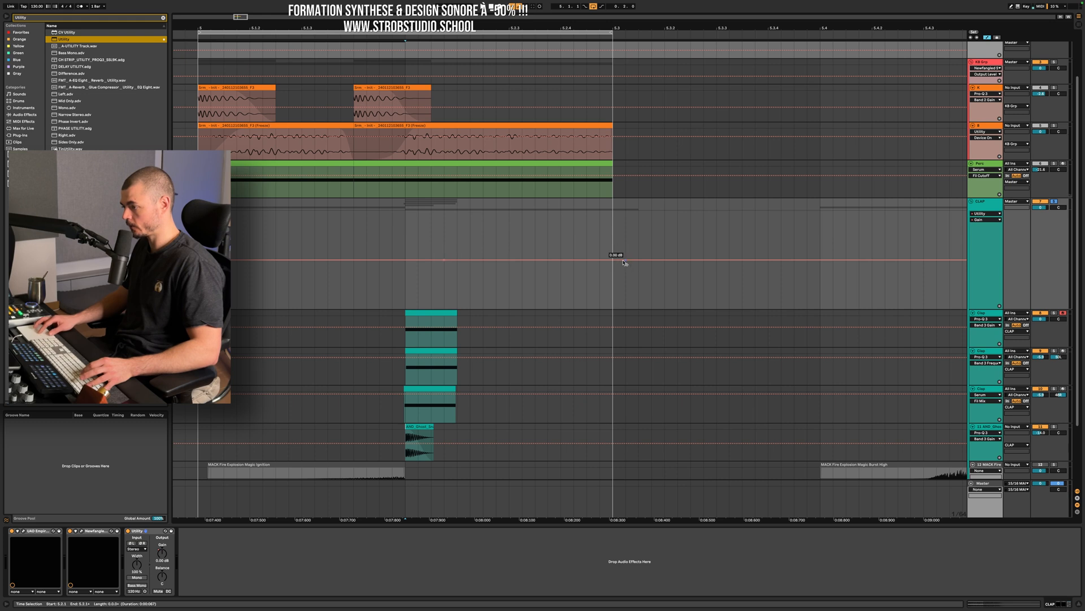
drag(590, 260, 591, 293)
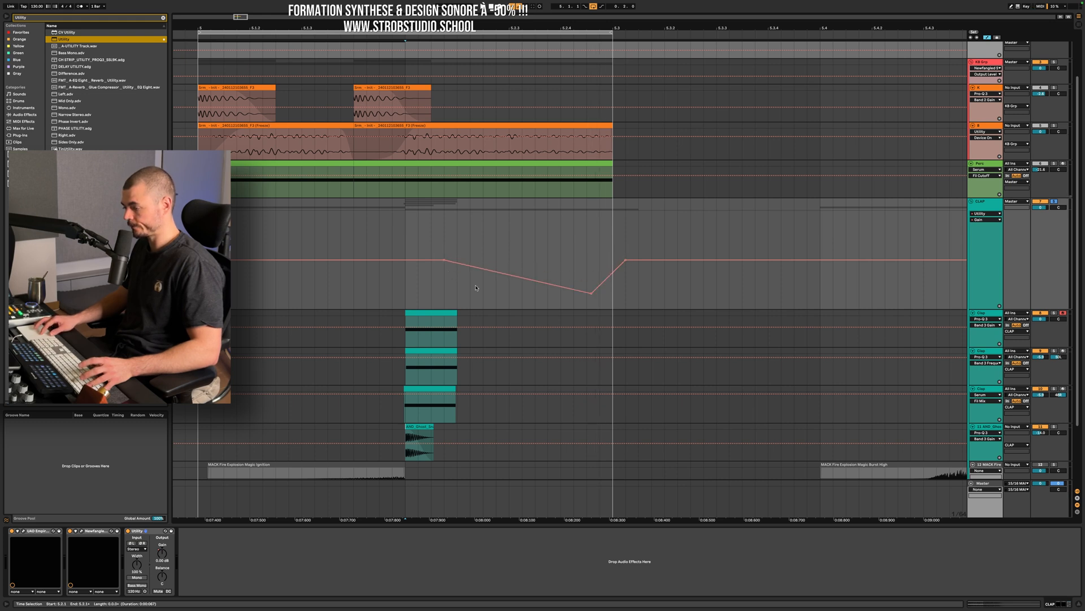
Add an intermediate breakpoint to the gain fade so it drops faster after the clap, and adjust it during playback.
key(space)
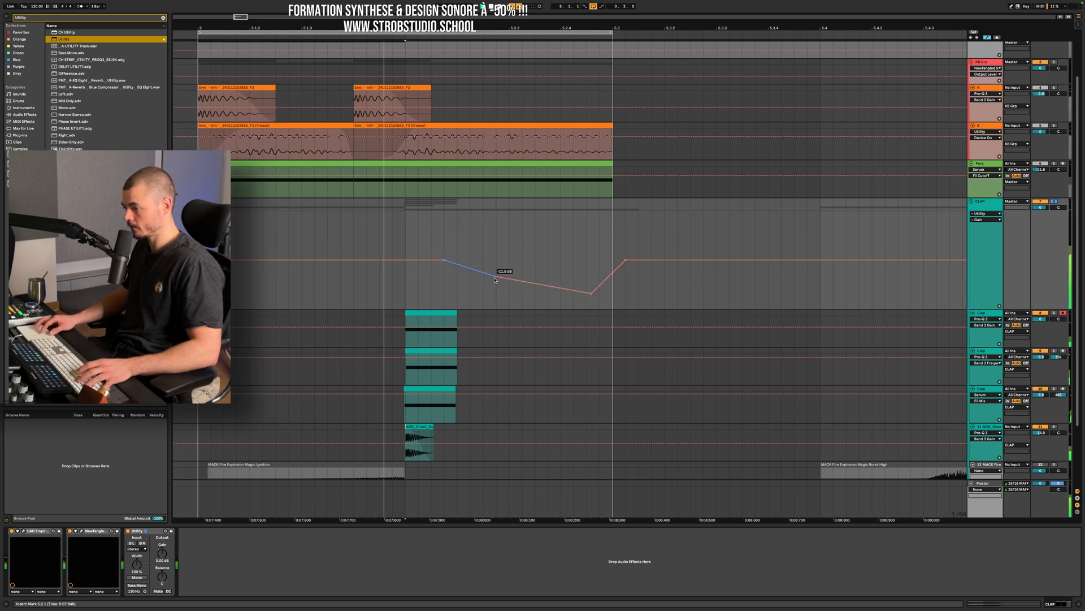
click(506, 280)
mouse_move(517, 280)
mouse_down()
mouse_move(520, 260)
mouse_move(536, 281)
mouse_up()
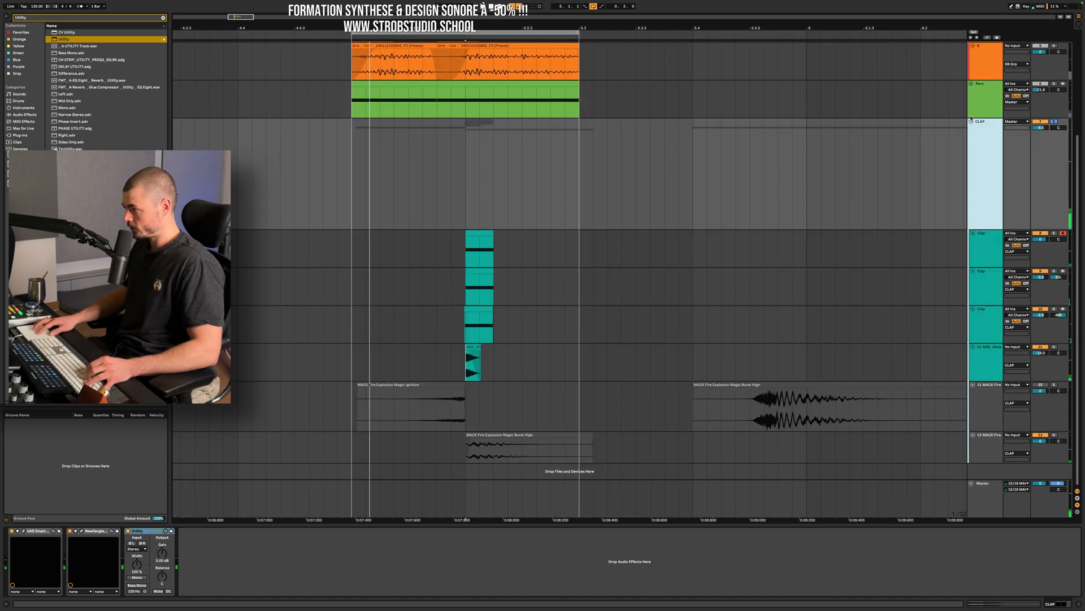
Hide the automation, add an audio track, and route the CLAP group's output to 14-Audio.
click(971, 122)
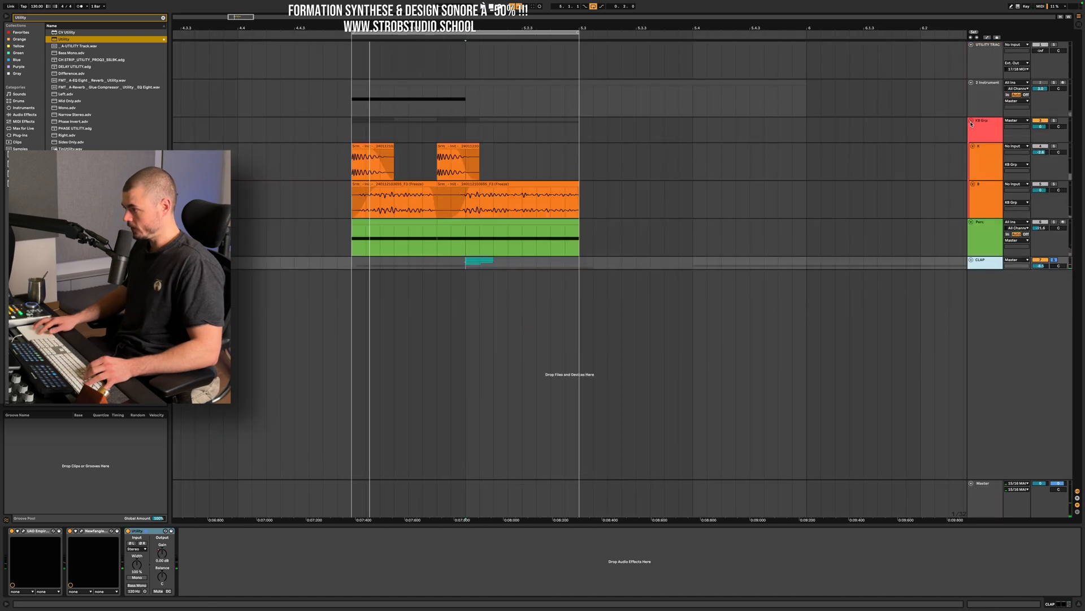
double_click(993, 261)
double_click(988, 263)
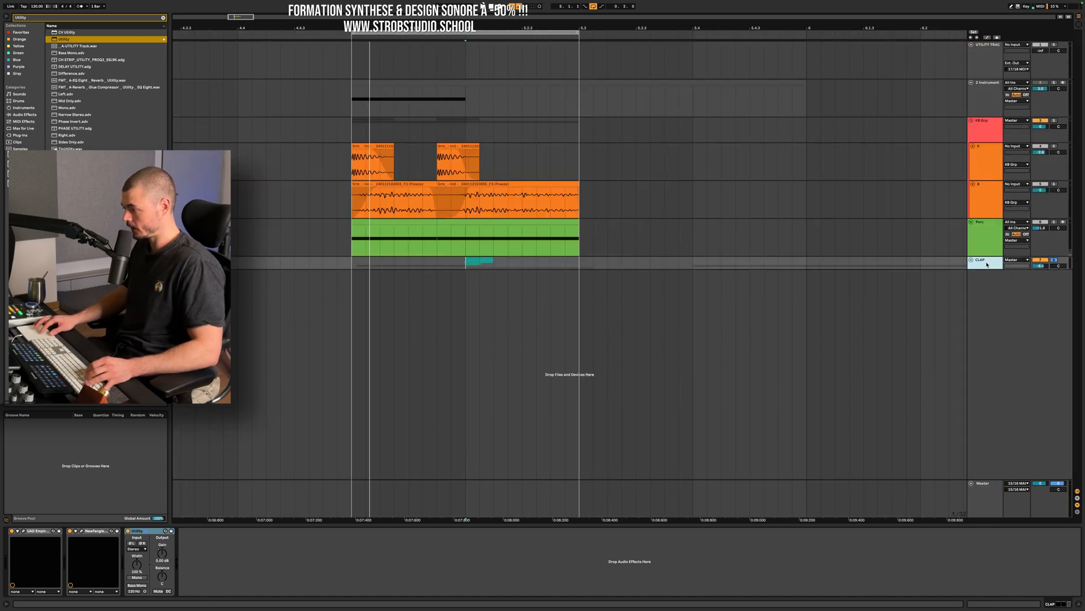
key(super+t)
click(1019, 273)
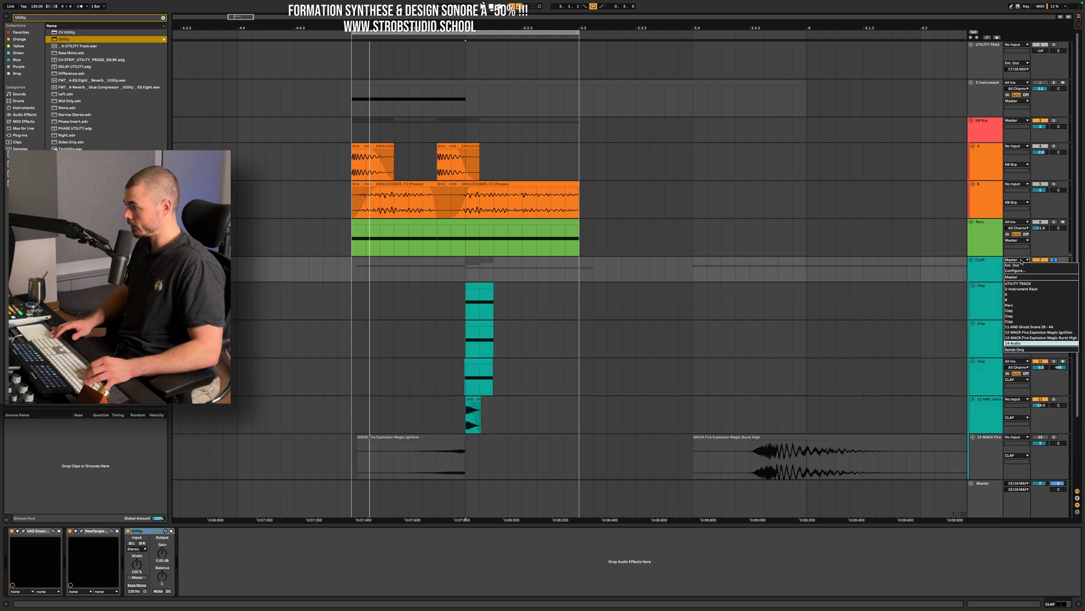
click(1013, 343)
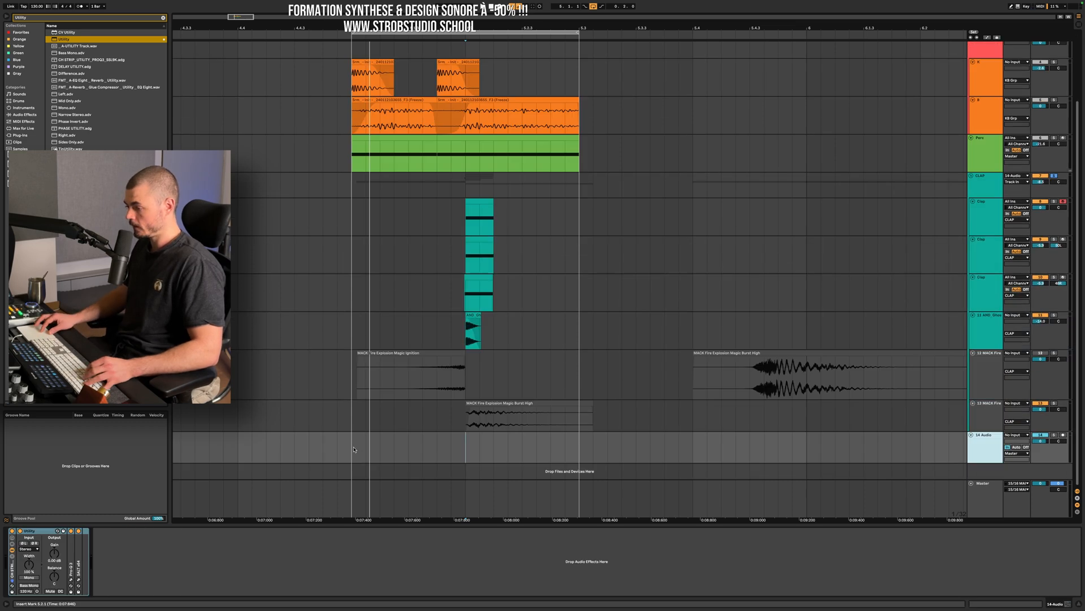
Record the CLAP group's output onto 14-Audio from the loop start and load ValhallaShimmer on that track.
click(355, 450)
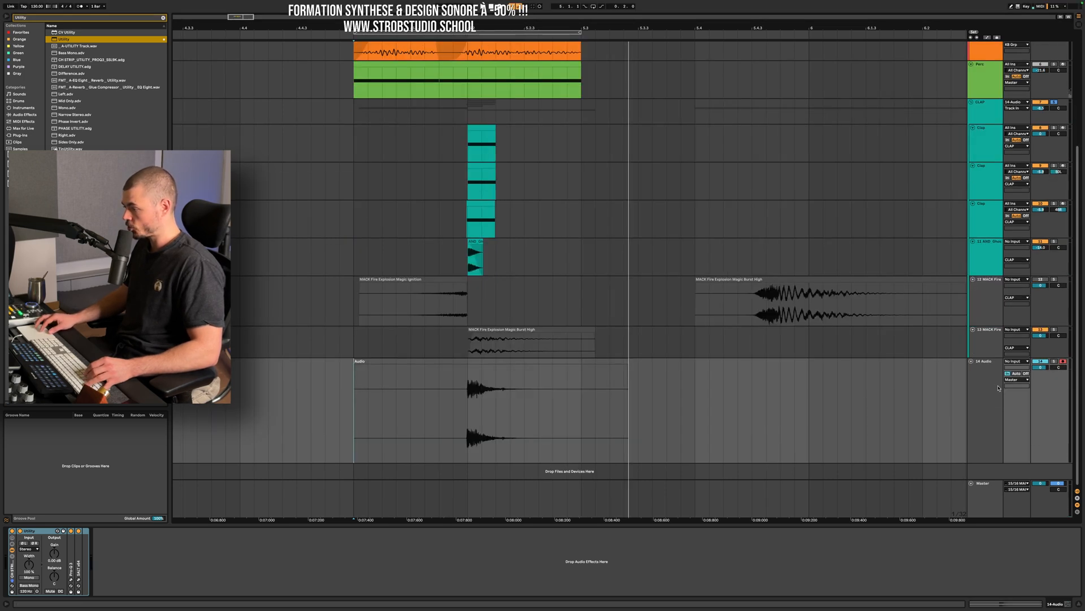
click(974, 391)
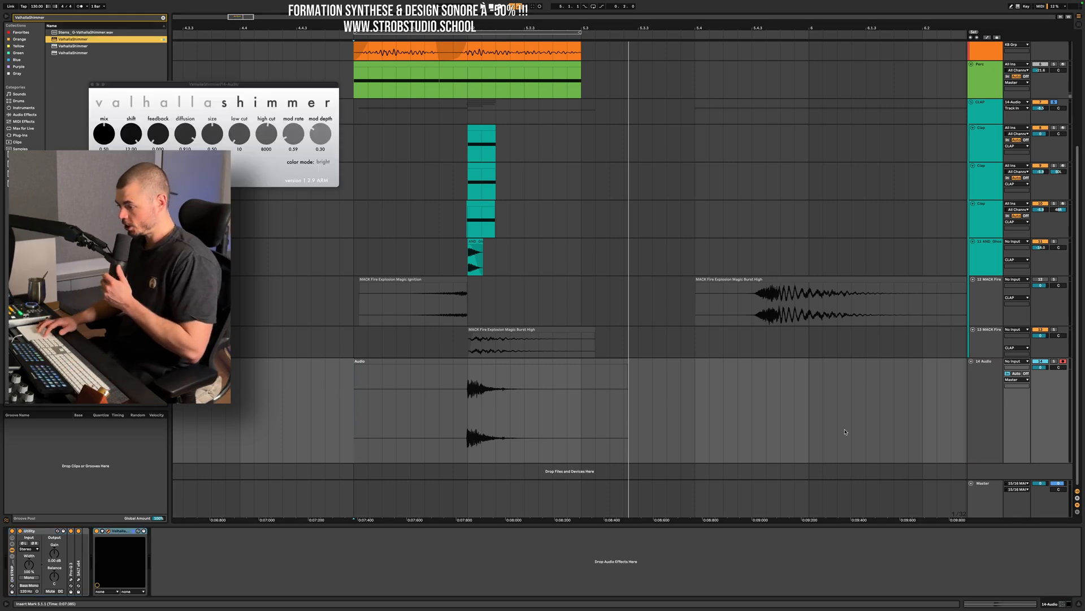
Stop recording, play back the recorded clap through ValhallaShimmer, and flatten the 14-Audio track with its reverb.
key(space)
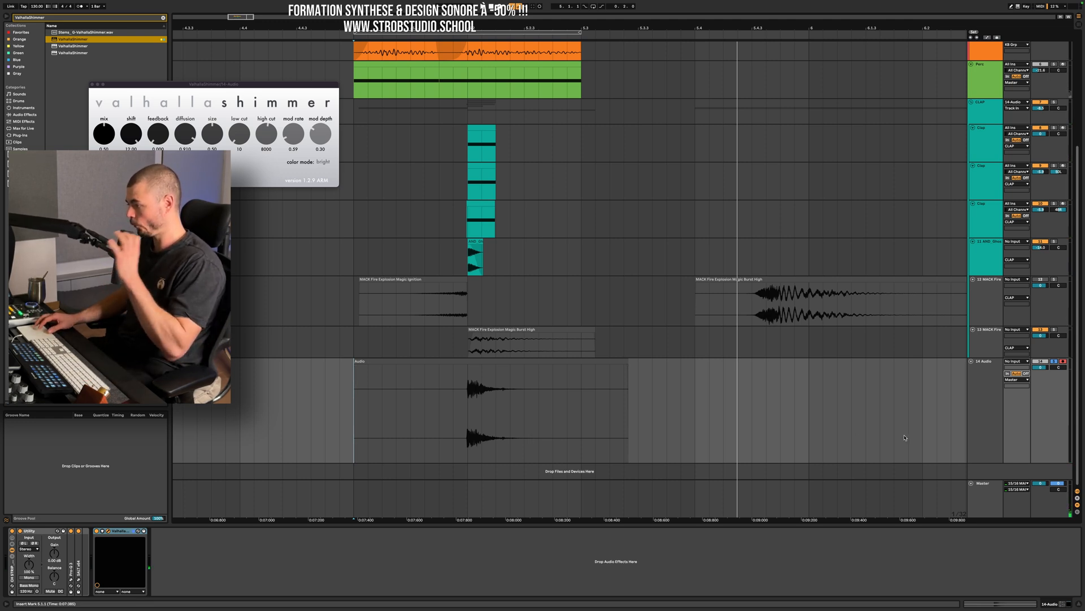
key(space)
key(space)
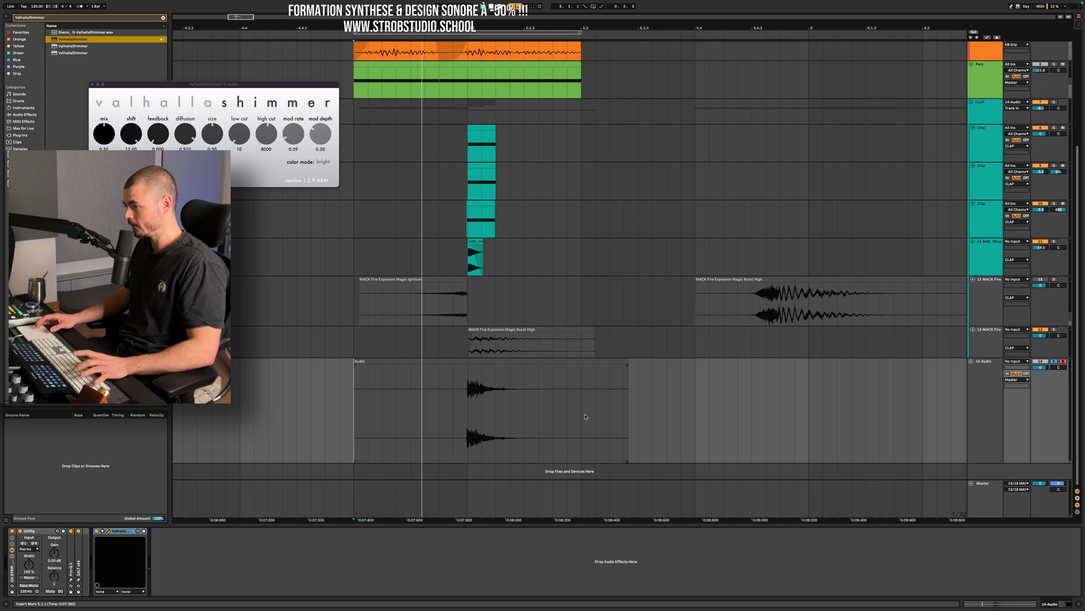
click(984, 411)
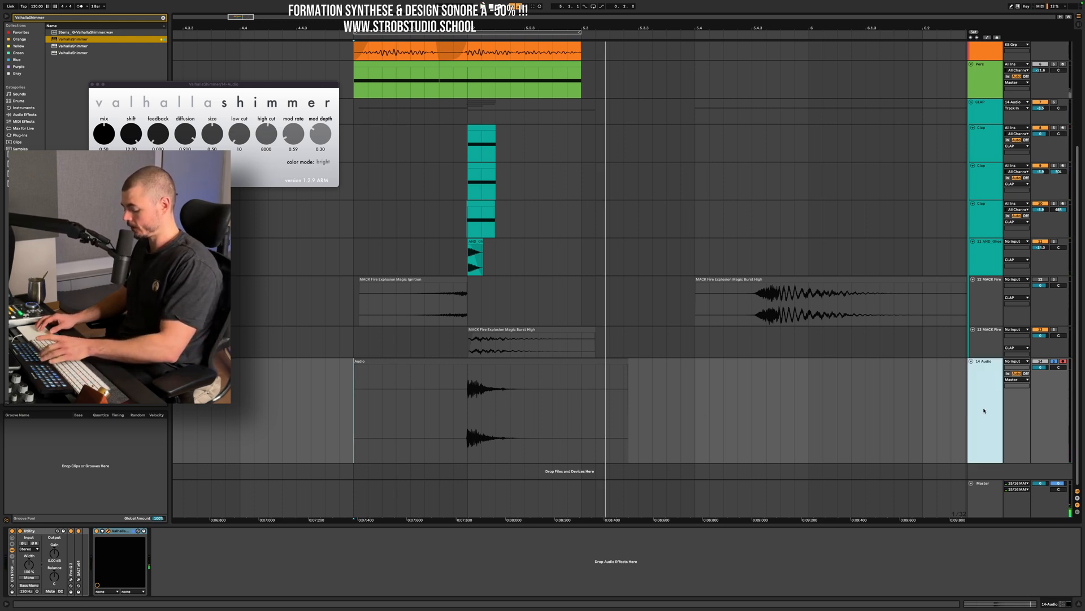
key(alt+shift+super+f)
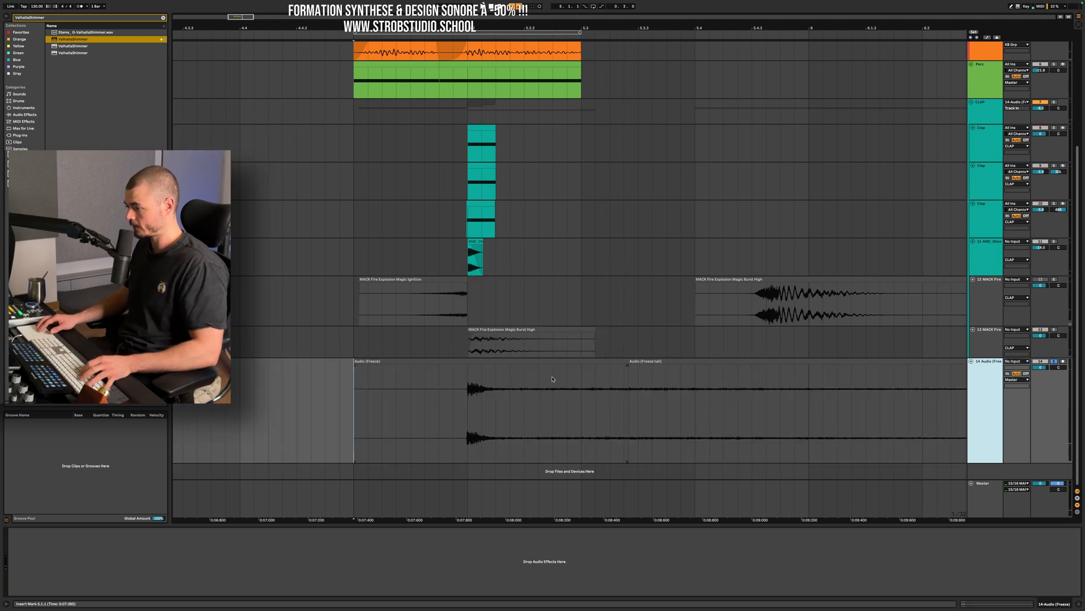
Delete the long reverb tail on 14-Audio and trim the flattened clip's start to the clap's onset.
drag(610, 421, 997, 436)
key(Delete)
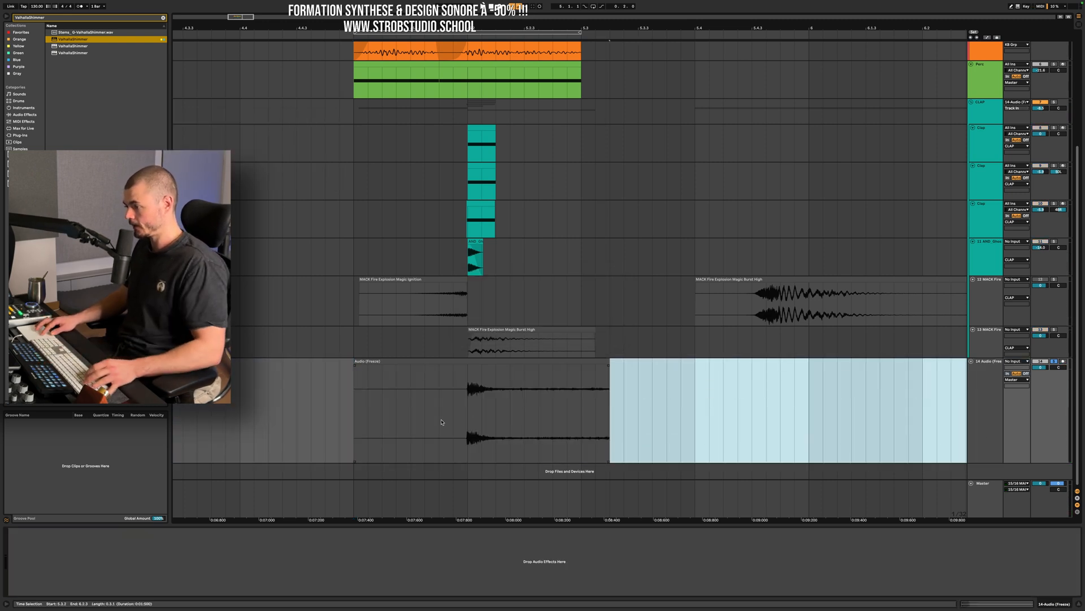
drag(357, 362, 468, 368)
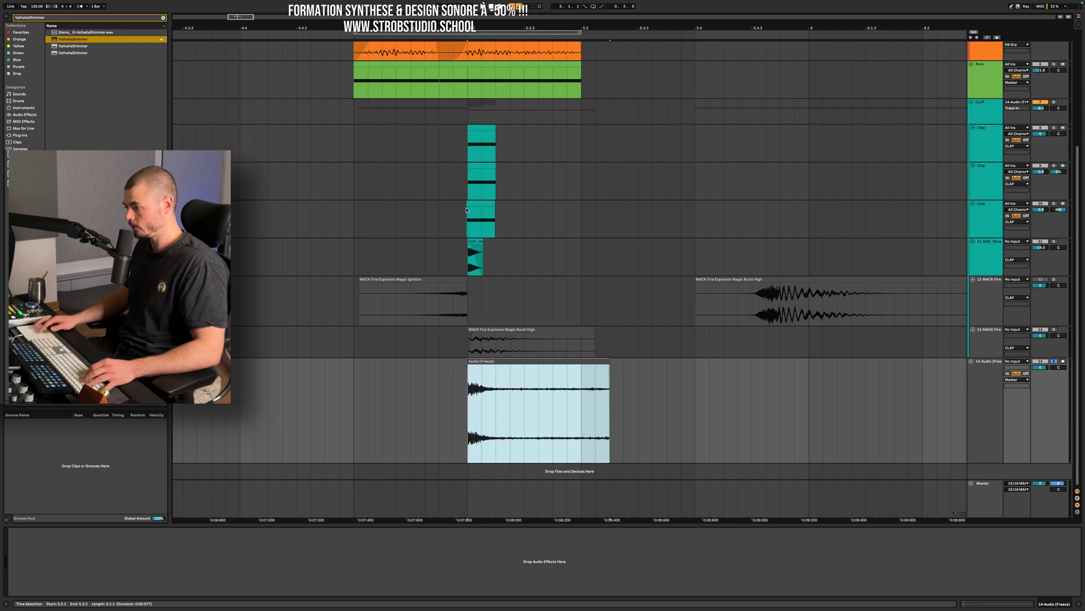
scroll(491, 408, up, 5)
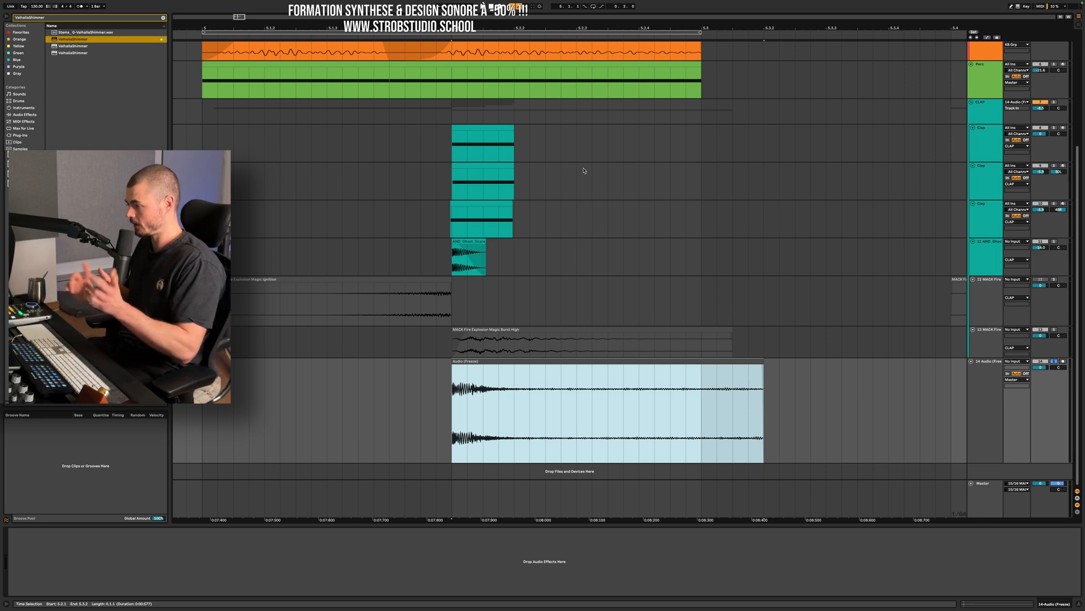
Shorten the flattened reverb clip and shape it with a fade-in and a curved fade-out while auditioning it.
key(space)
key(space)
key(space)
key(space)
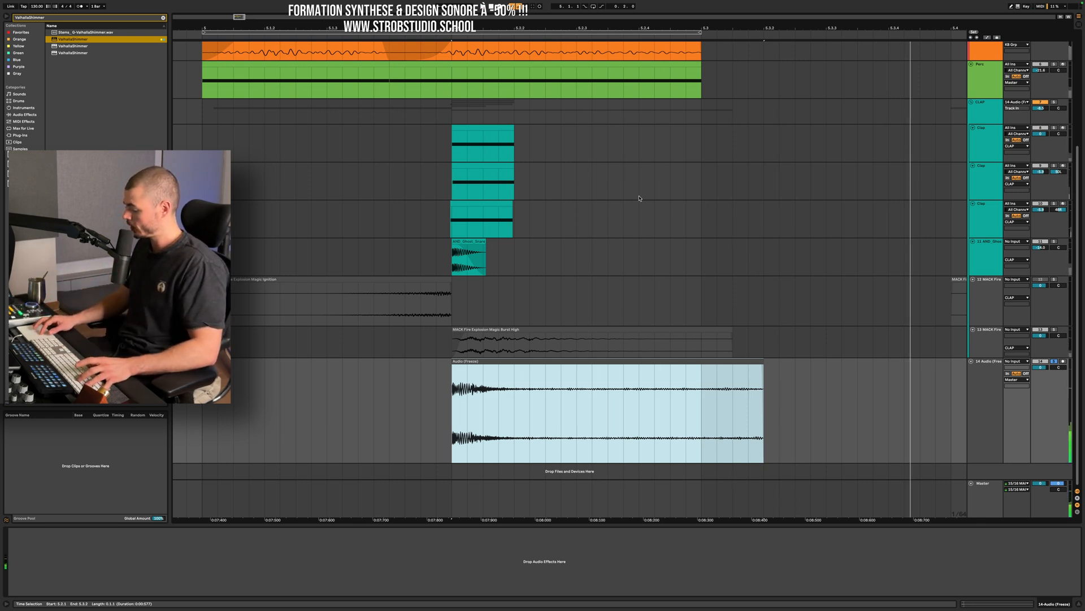
drag(763, 359, 469, 368)
key(space)
key(space)
key(space)
key(space)
key(space)
key(space)
key(space)
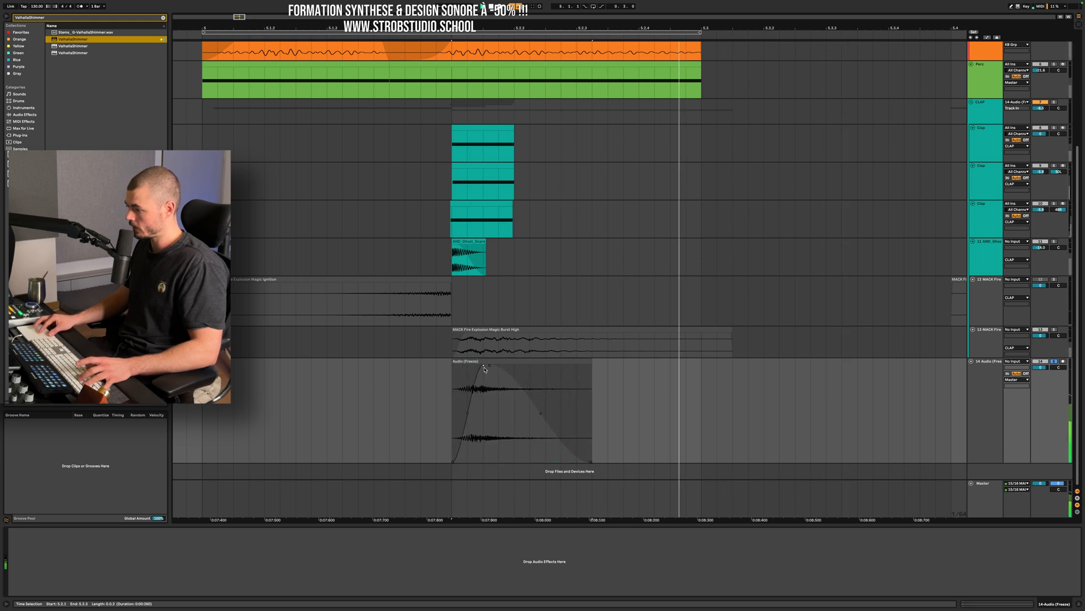
key(space)
key(space)
Route the CLAP group's output back to Master and solo the group together with the reverb track.
click(985, 373)
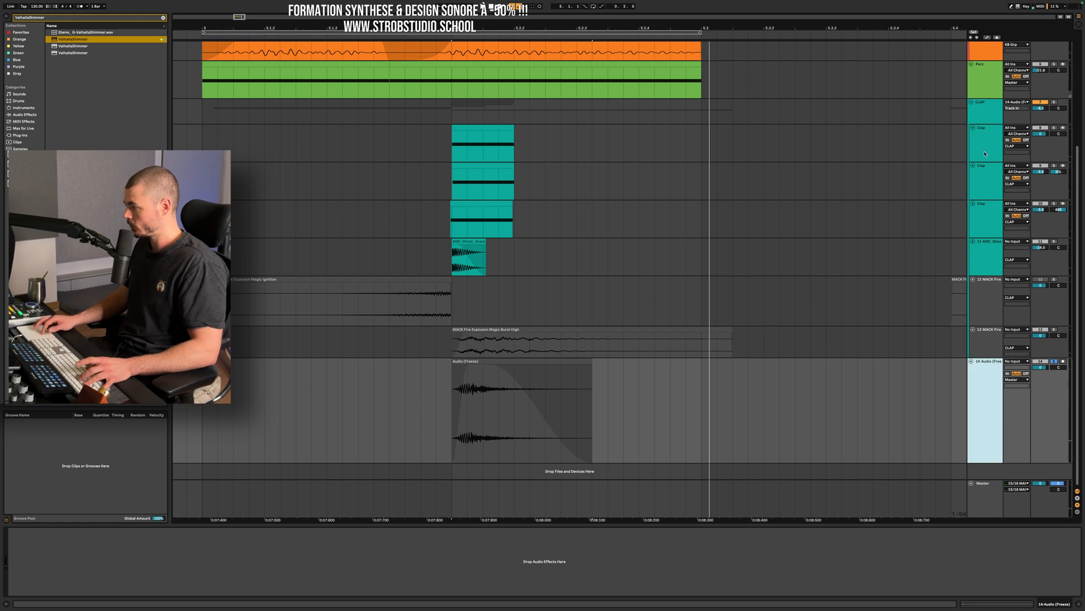
click(985, 115)
click(1019, 102)
click(1023, 116)
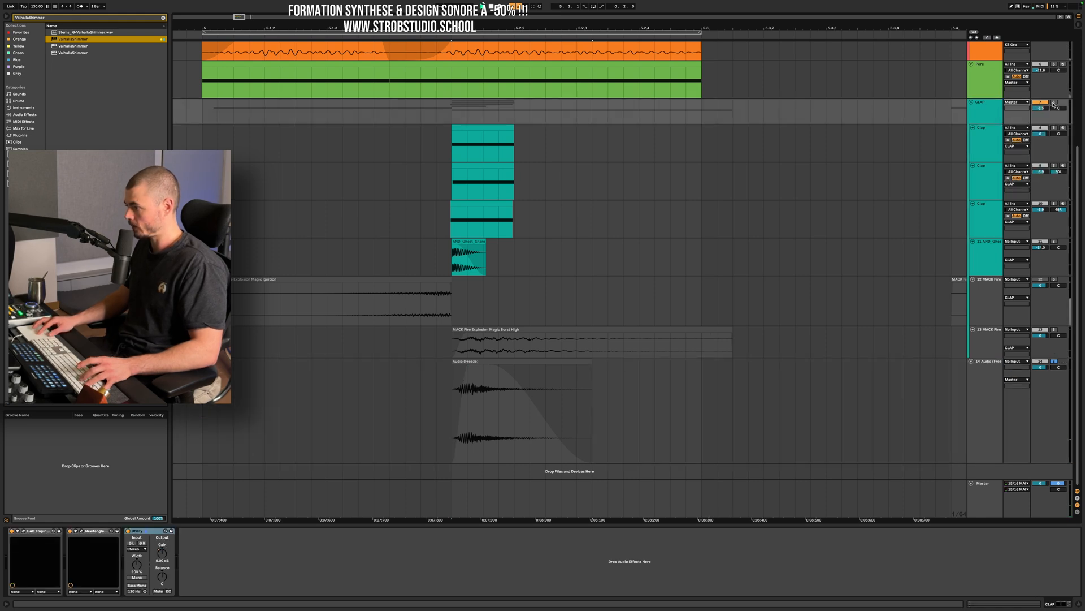
Lengthen the reverb clip's fade-in and start its fade-out further along the clip during playback with the clap.
click(499, 371)
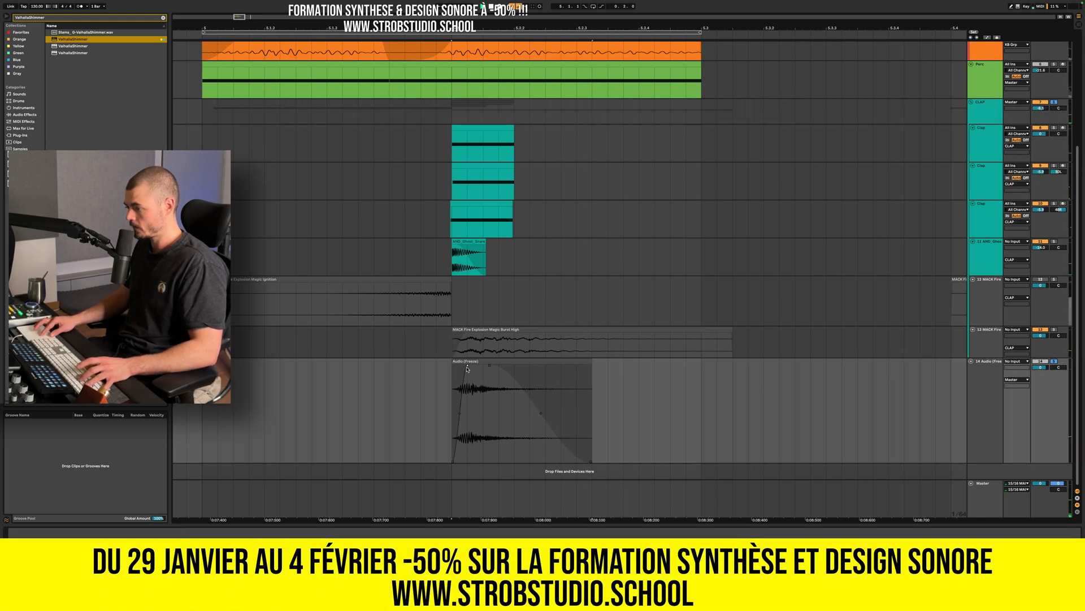
key(space)
mouse_move(500, 367)
mouse_down()
mouse_move(568, 367)
mouse_move(511, 366)
mouse_up()
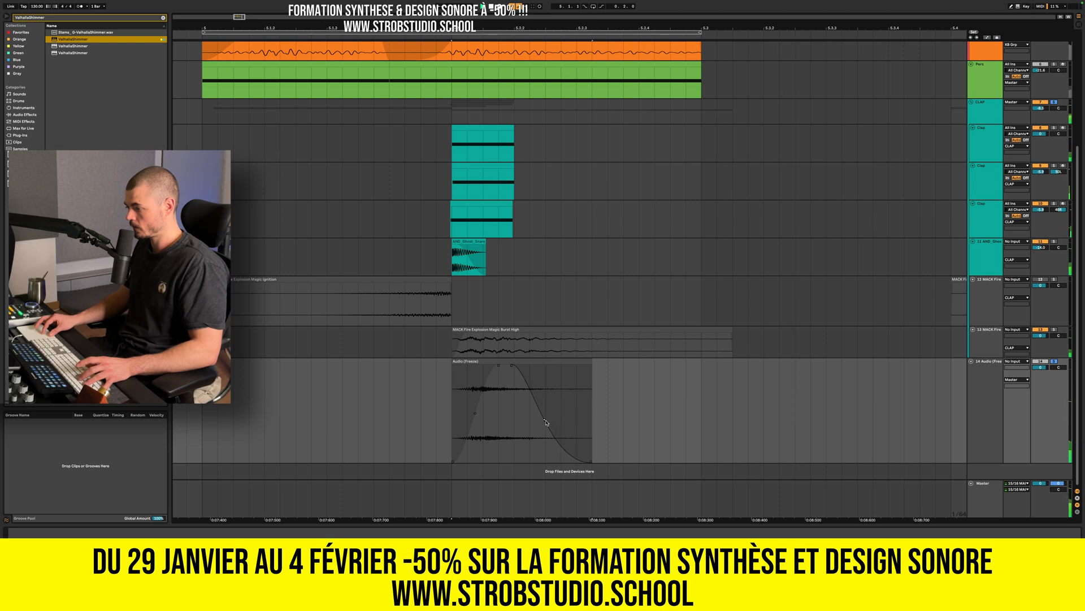